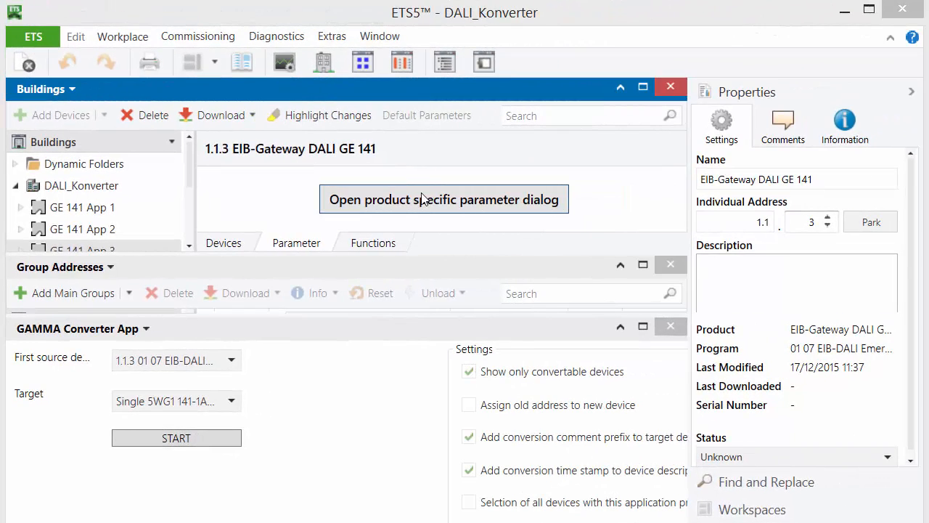
Export the current parameterisation of the 1.1.3 EIB-Gateway DALI GE 141 to a parameter file named GE141_para
left_click(360, 207)
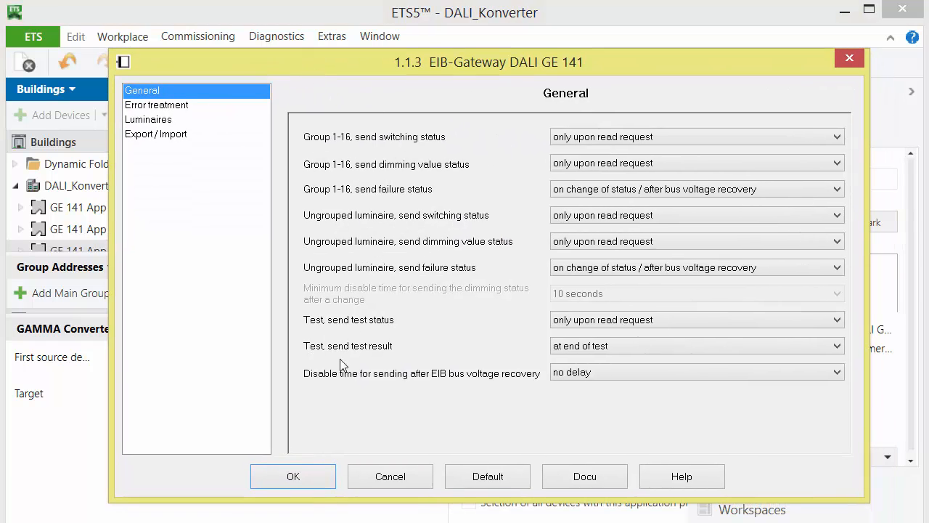
left_click(156, 135)
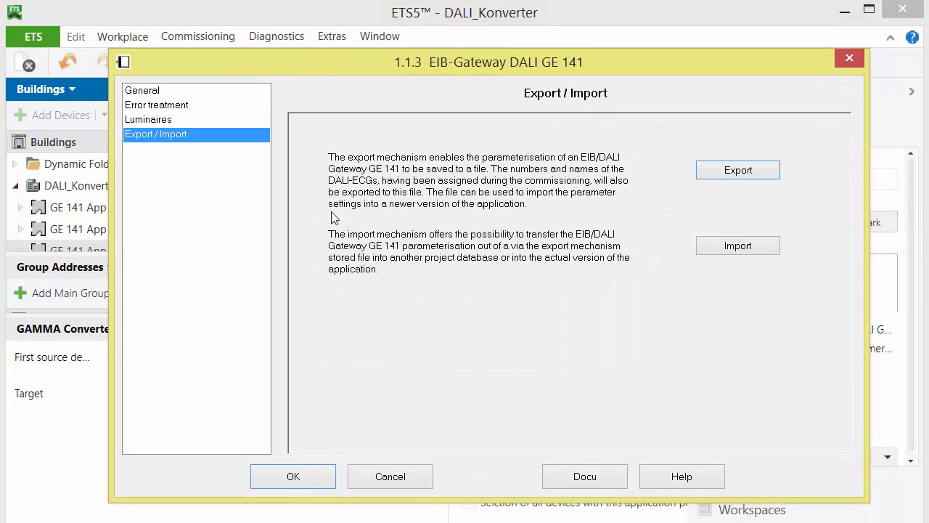
left_click(755, 170)
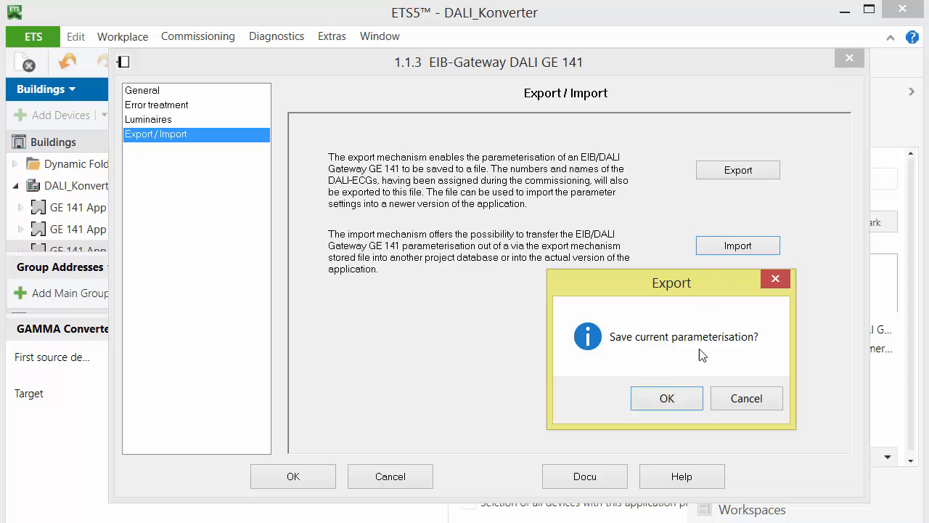
left_click(667, 398)
type("GE")
left_click_drag(402, 85, 388, 0)
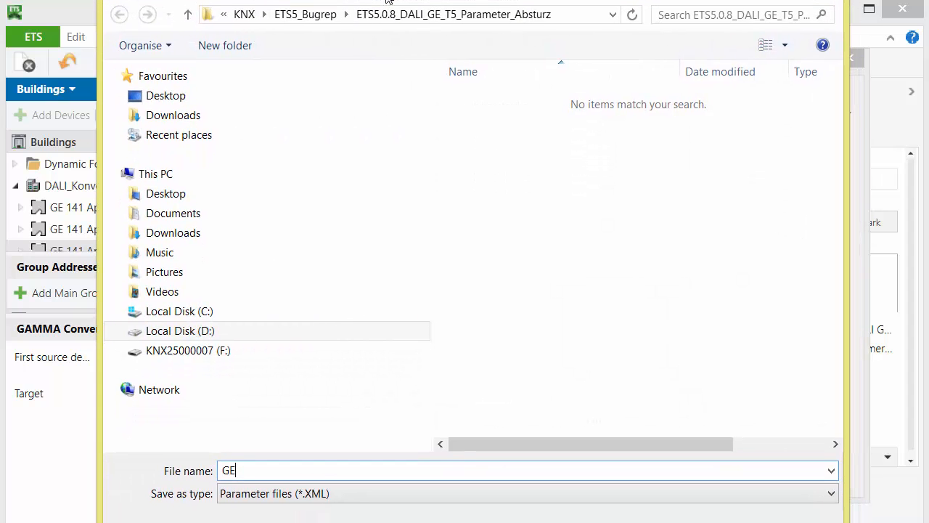
type("141")
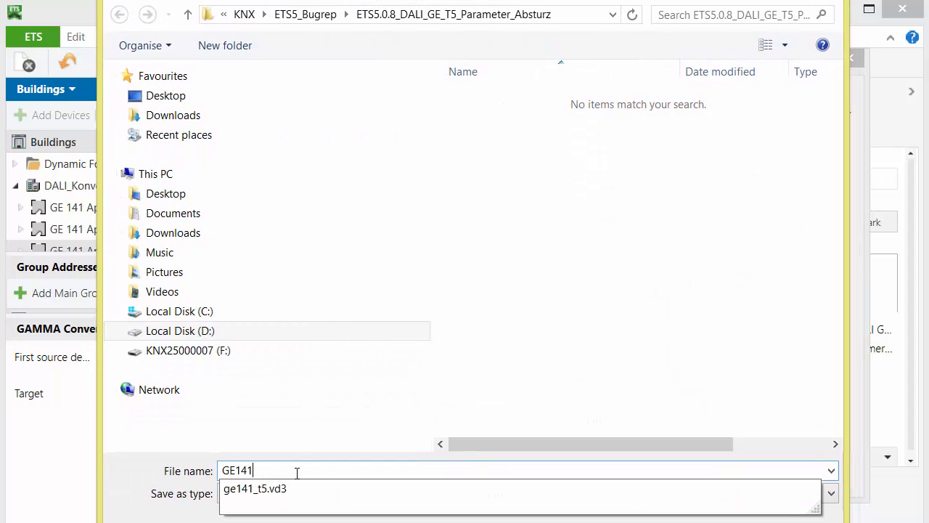
type("_para")
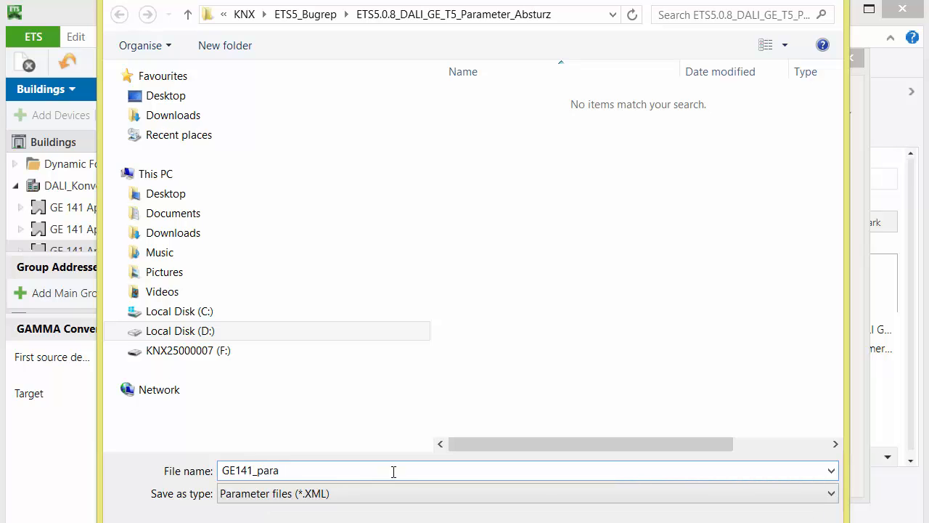
key("Return")
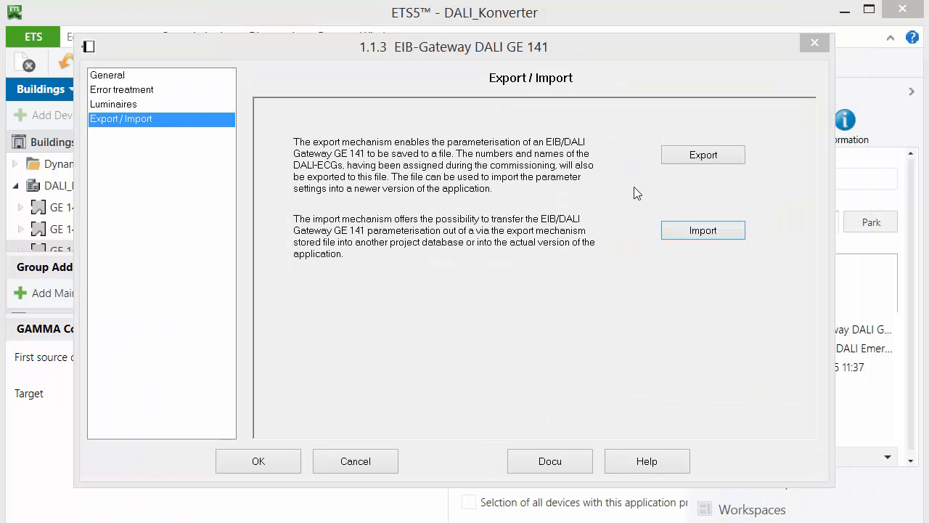
Import GE141_para.XML into the gateway's parameterisation and overwrite existing group address information with the imported information
left_click(698, 230)
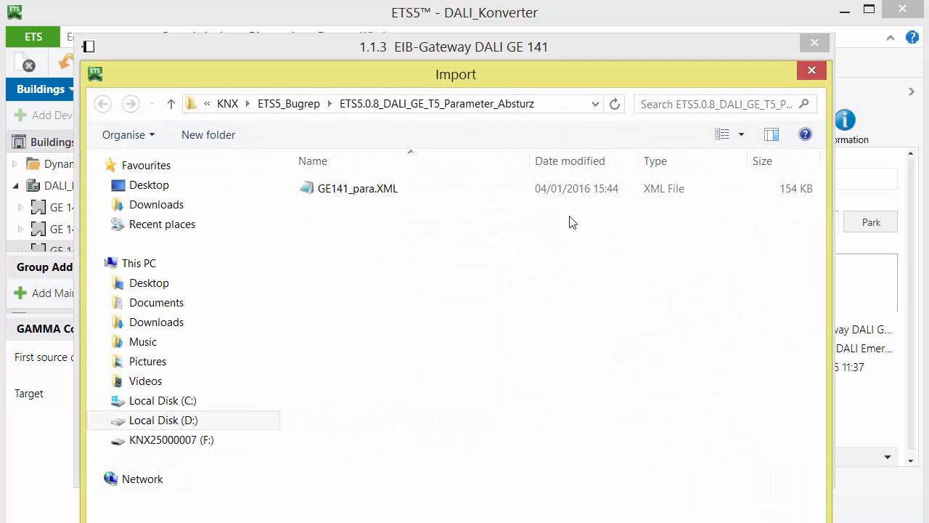
left_click(372, 191)
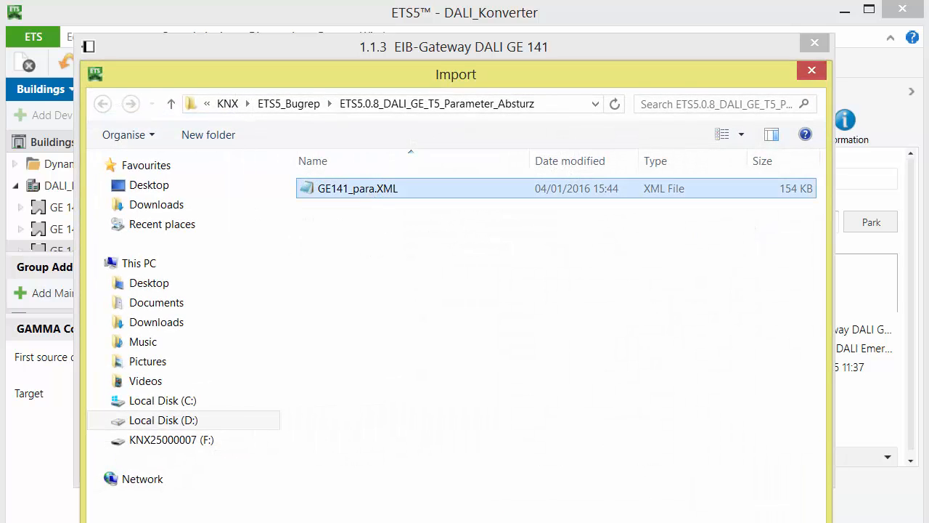
key("Return")
left_click(677, 399)
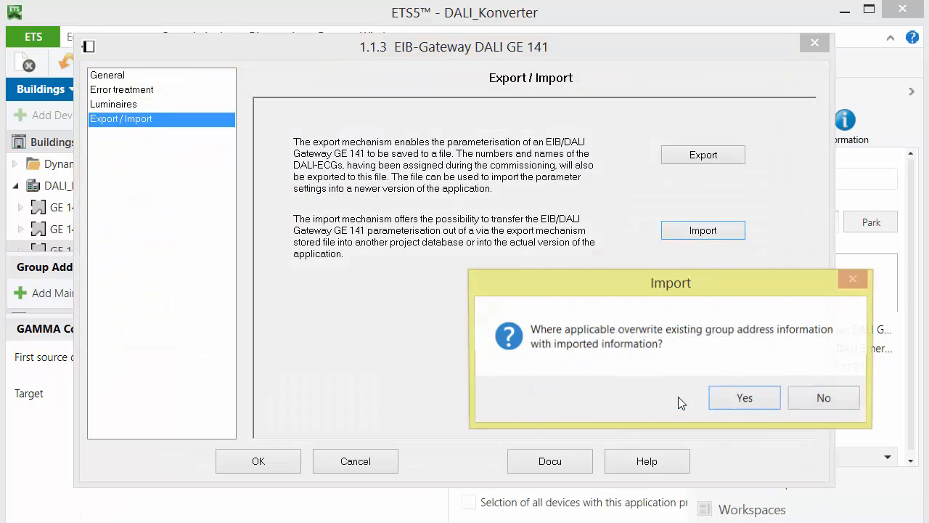
left_click(735, 401)
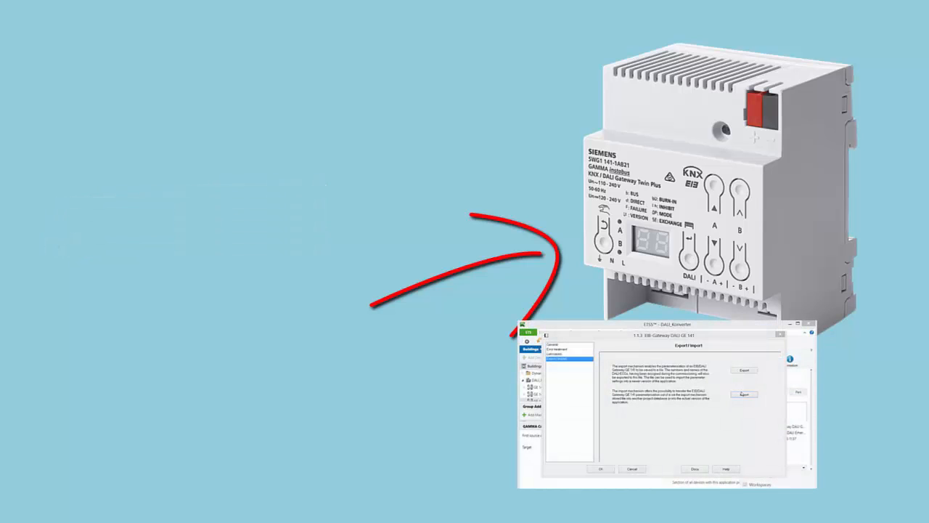
left_click(745, 396)
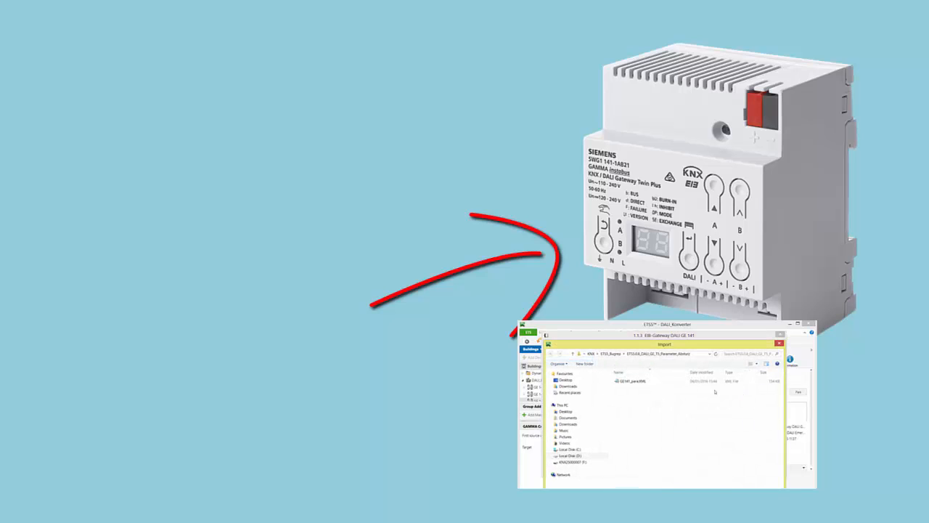
left_click(638, 382)
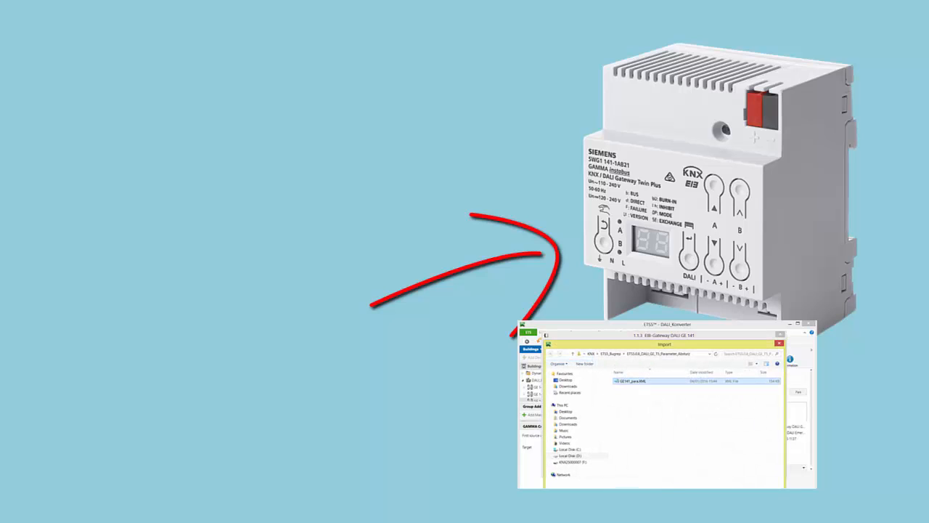
left_click(736, 499)
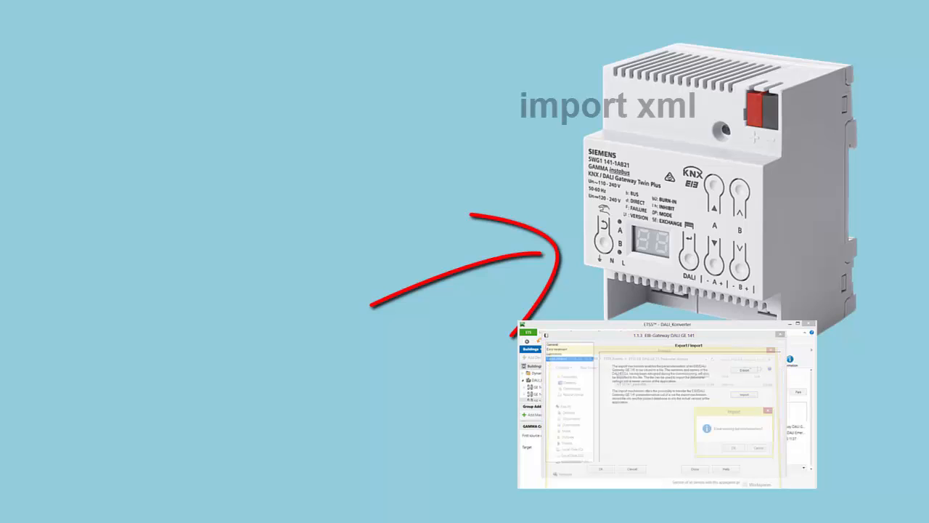
left_click(735, 449)
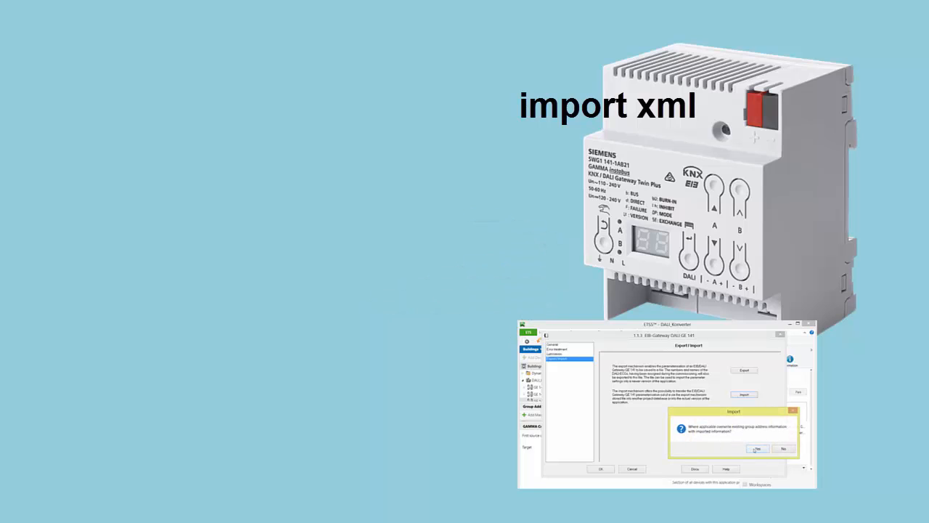
left_click(756, 449)
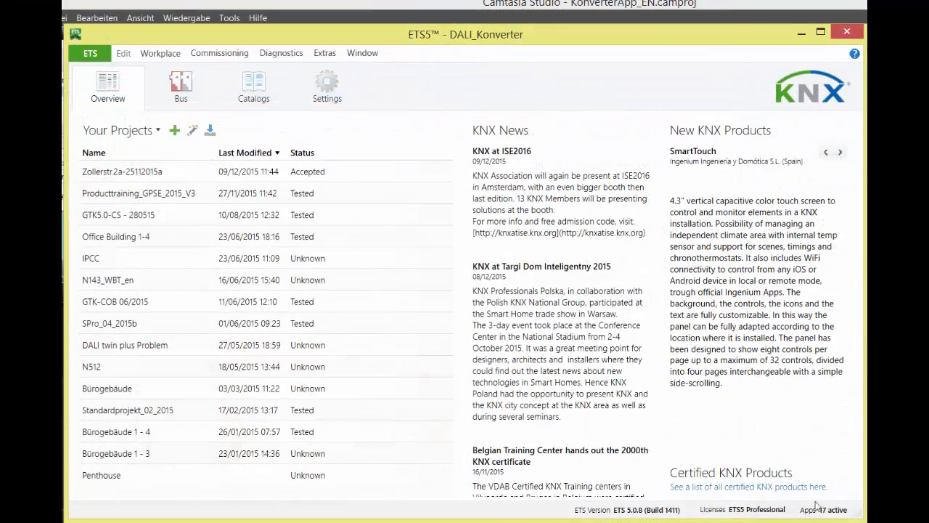
Start adding an ETS app to the installed apps and select the app file in KNX > All_for_Training > App
left_click(832, 511)
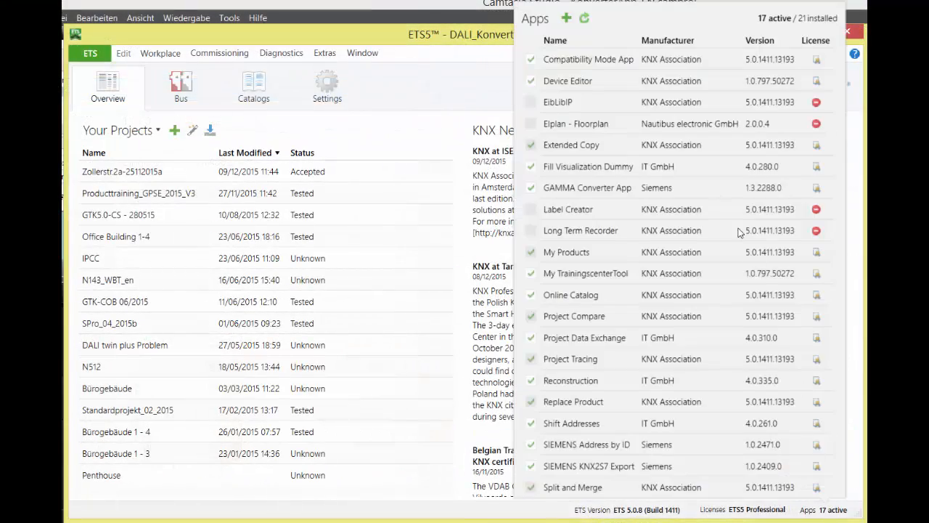
left_click(566, 19)
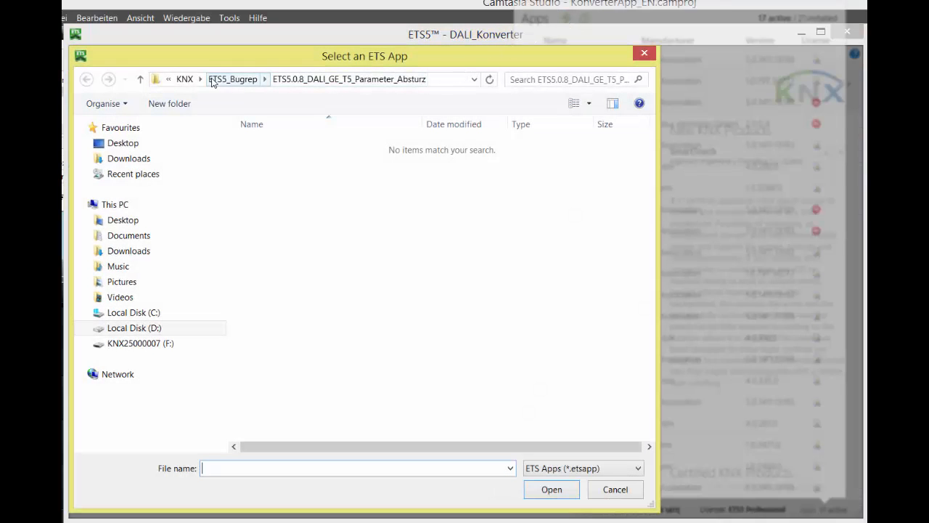
left_click(184, 79)
double_click(268, 162)
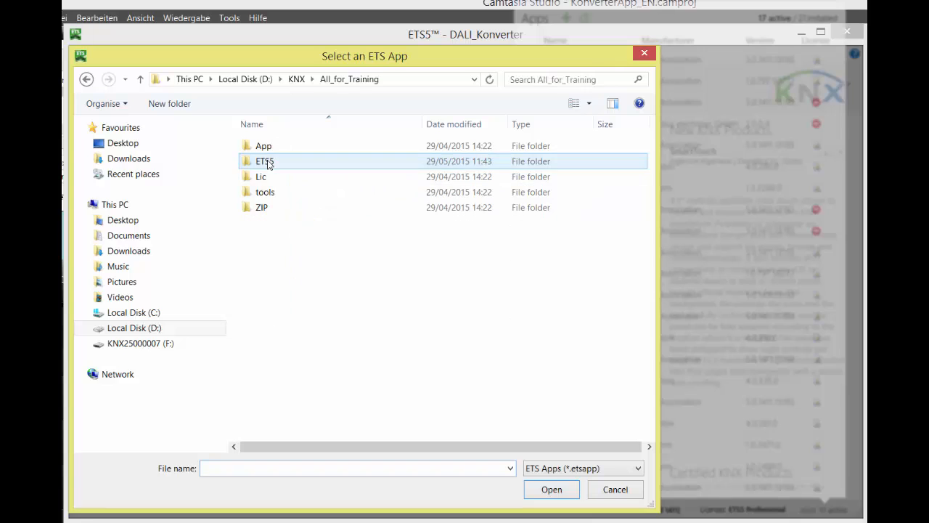
double_click(265, 146)
left_click(290, 149)
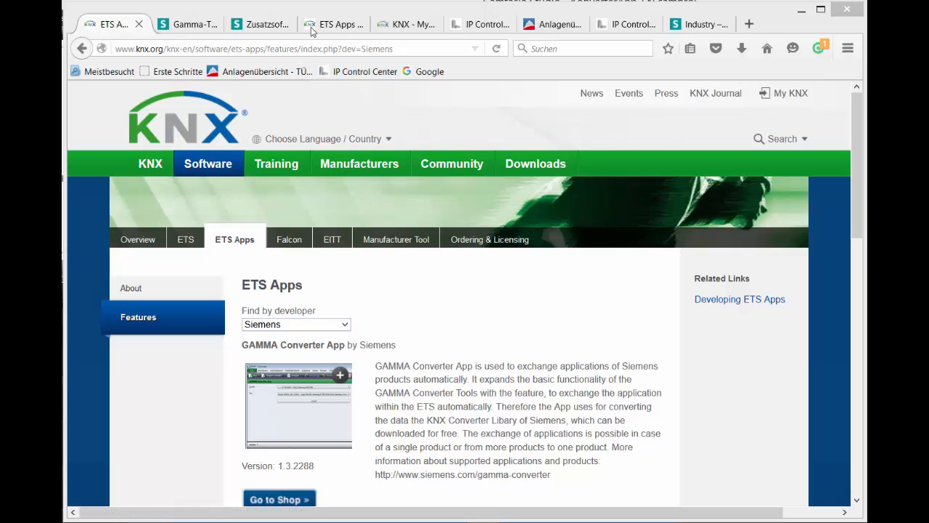
Switch to the MyKNX shop in the browser and add the GAMMA Converter App from the Project Export apps to the basket
left_click(402, 25)
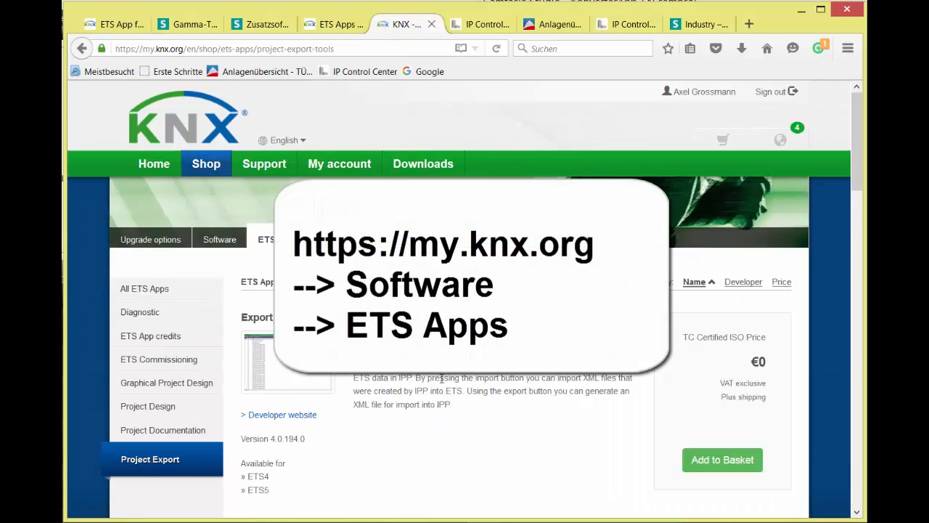
scroll(443, 378, "down", 5)
scroll(445, 376, "down", 5)
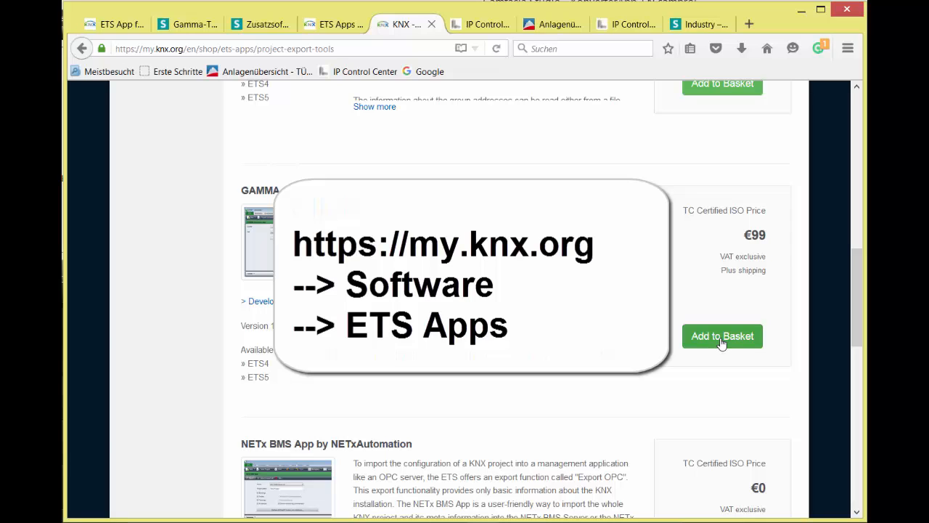
left_click(723, 343)
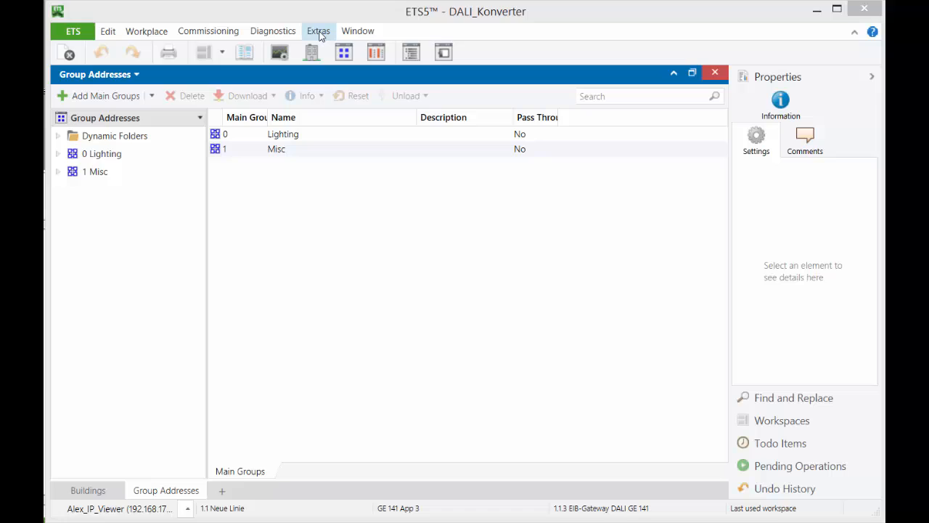
Switch to the DALI_Konverter project in ETS5 and open the Siemens GAMMA Converter App
left_click(319, 31)
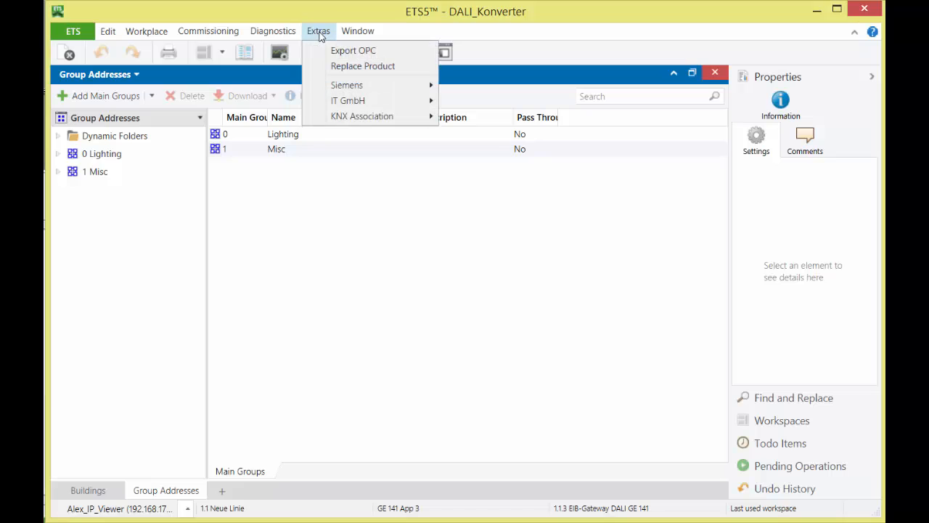
mouse_move(352, 88)
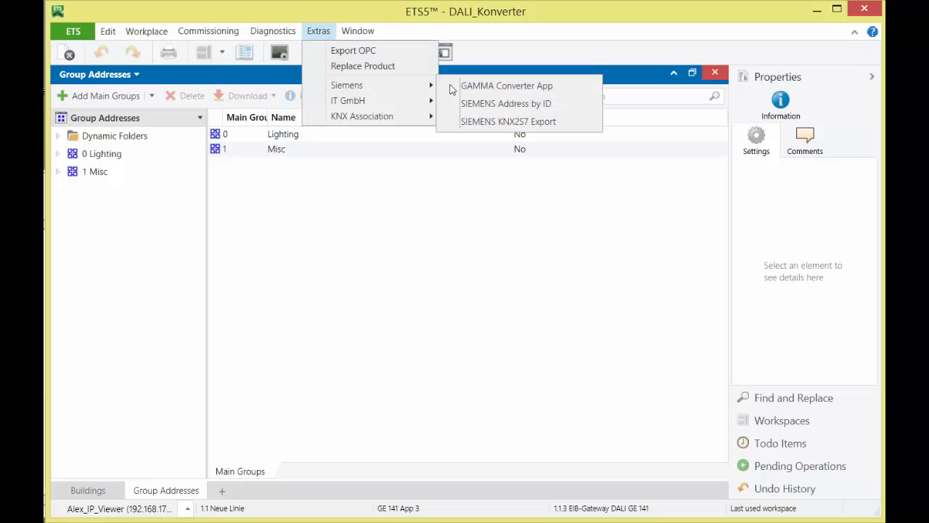
left_click(559, 88)
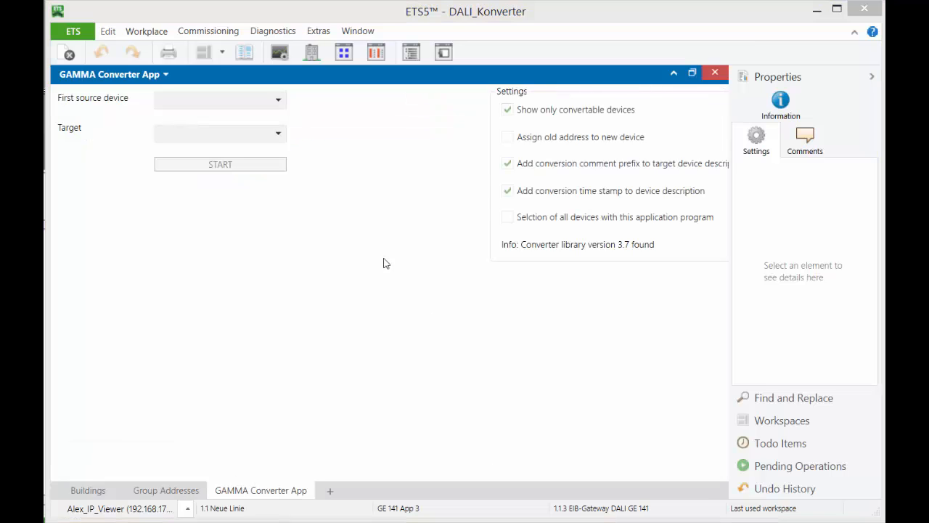
left_click(560, 86)
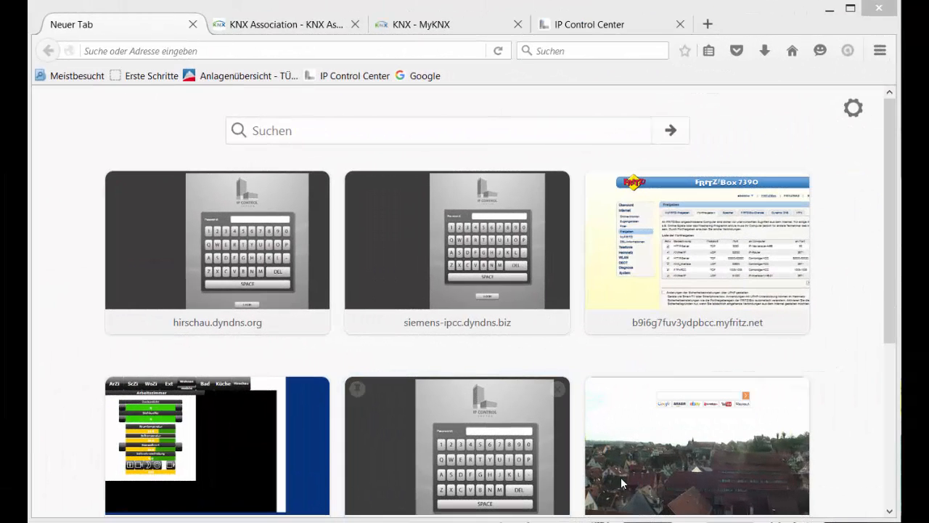
Switch to the browser and open the Siemens product data site at siemens.com/gamma-td
left_click(136, 51)
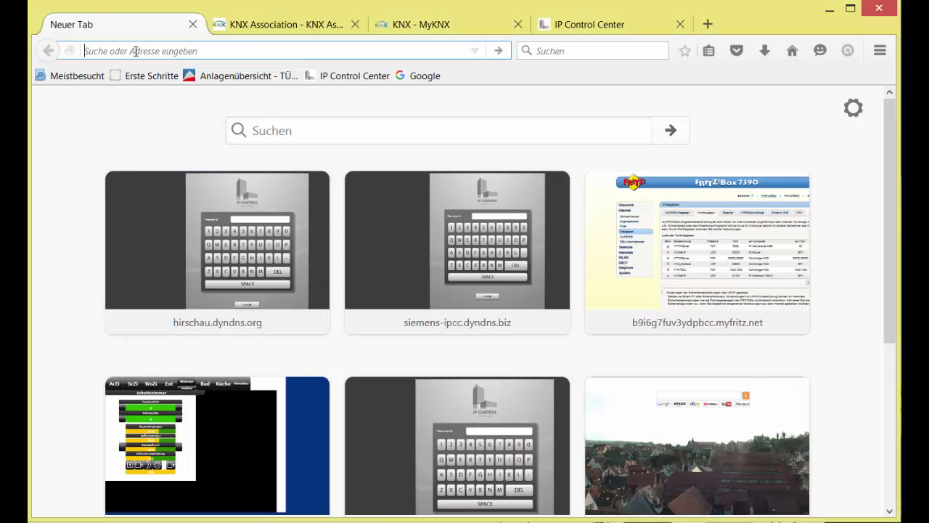
type("siemens.com/gamma-td")
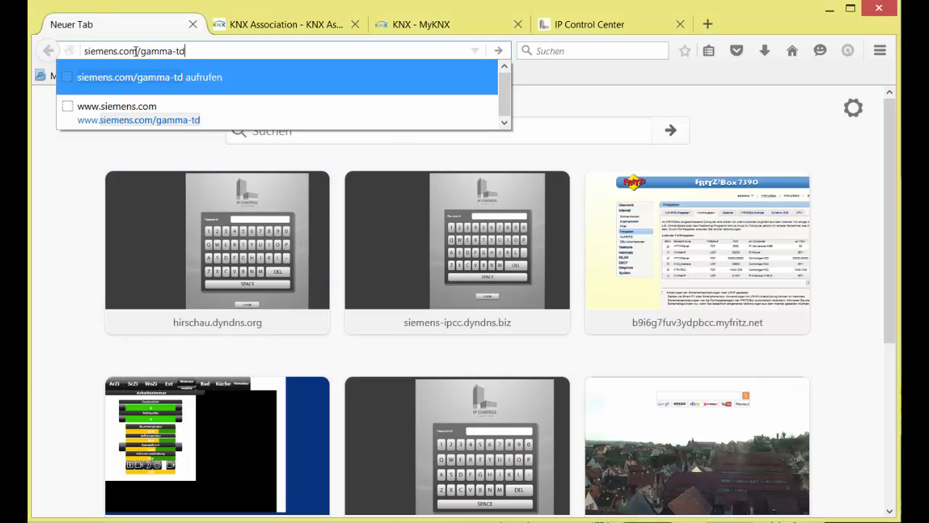
left_click(110, 82)
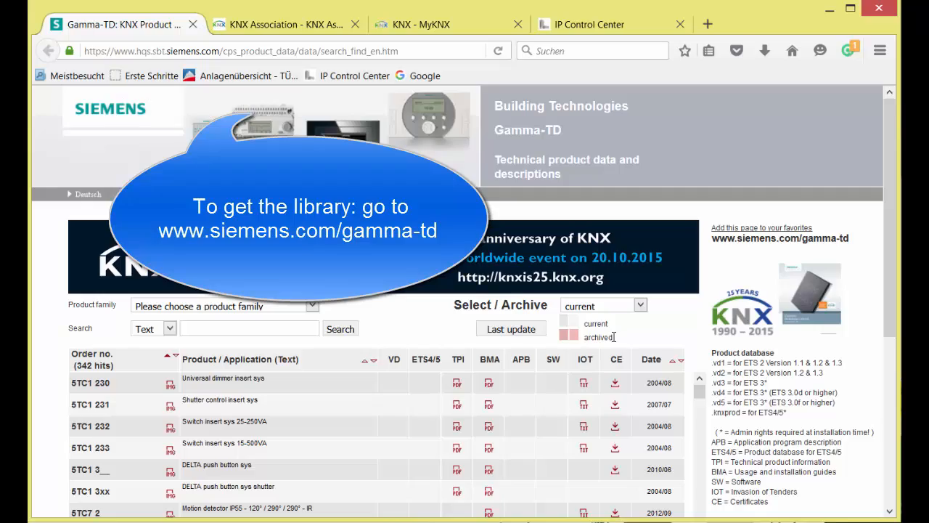
Open the Gamma Converter Tool entry under Additional Software and examine its supported devices and application conversions
scroll(723, 428, "down", 5)
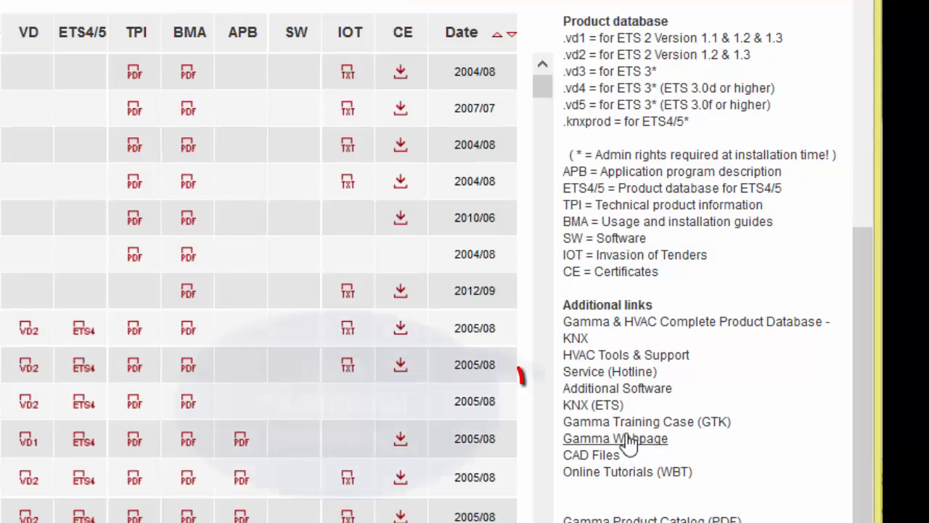
left_click(624, 390)
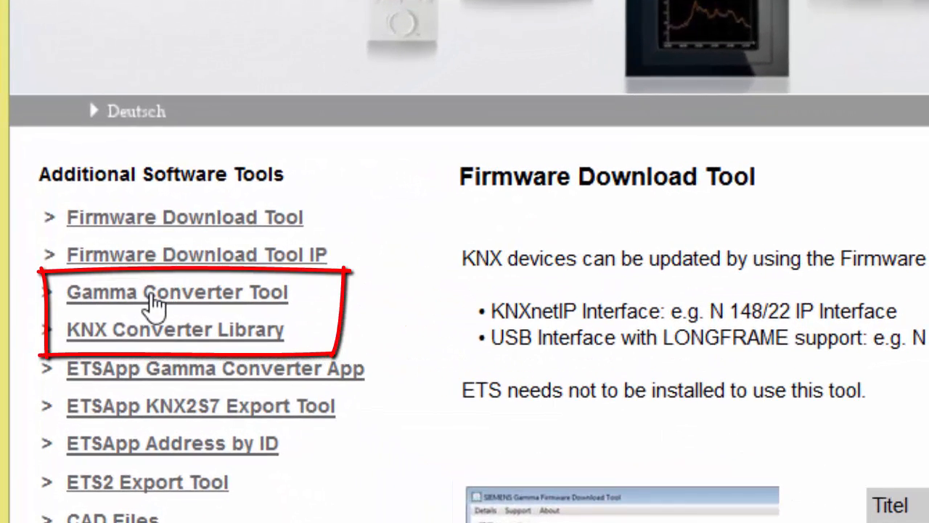
left_click(141, 303)
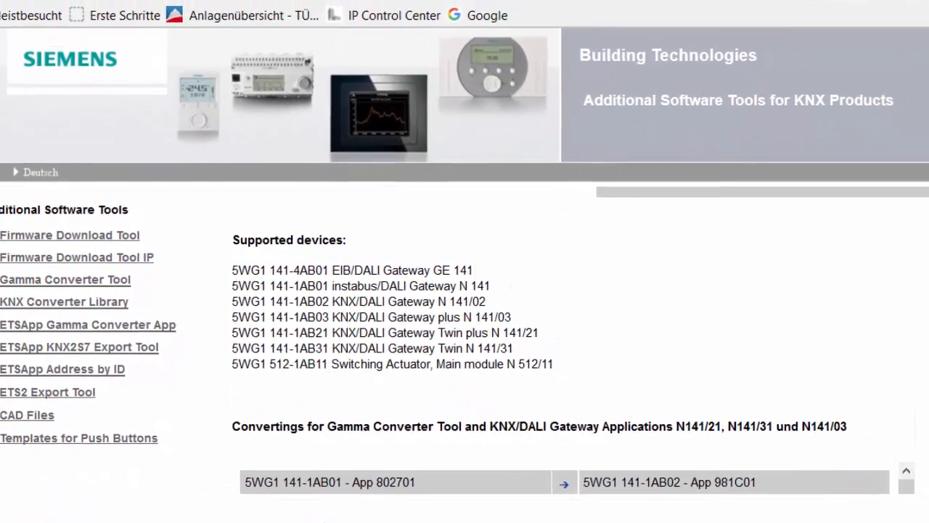
scroll(560, 341, "down", 3)
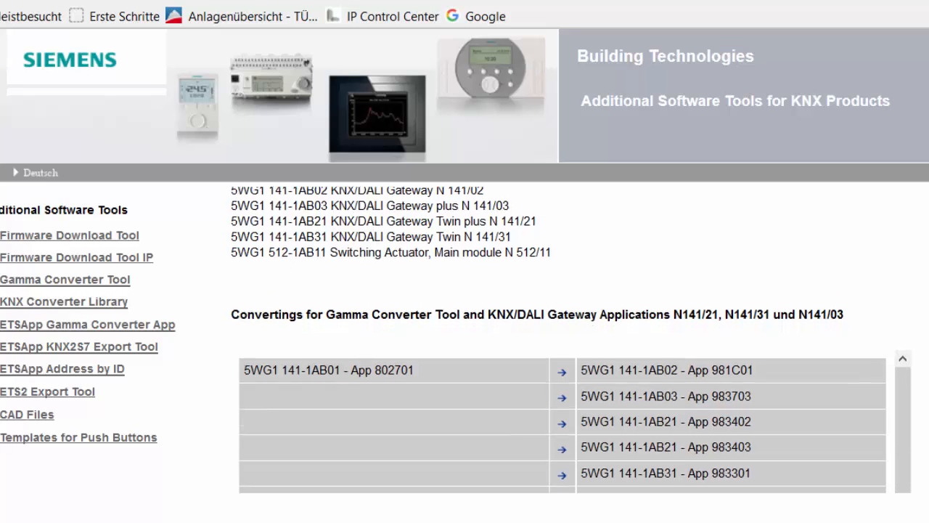
scroll(562, 342, "down", 3)
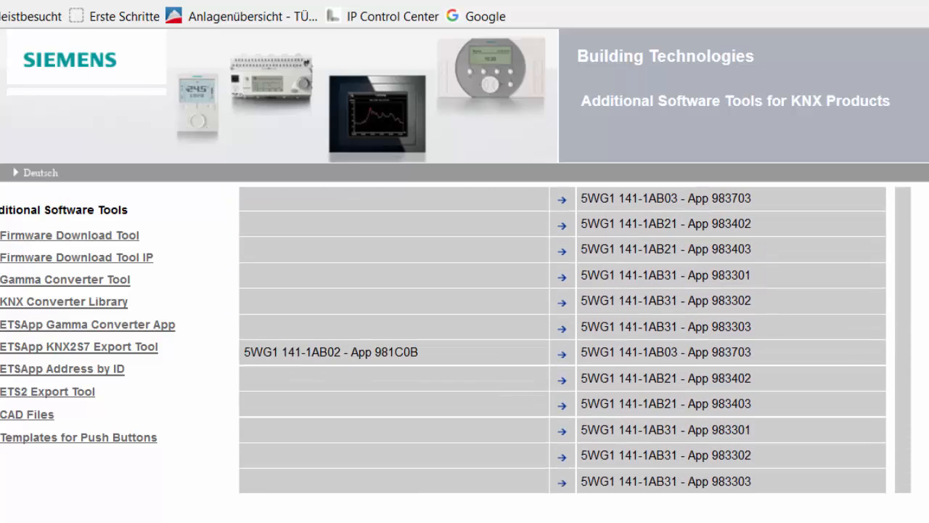
Examine the remaining source-to-target application conversions for the 5WG1 141 gateways, down to the Gamma Converter App section
scroll(562, 342, "down", 3)
scroll(562, 342, "down", 3)
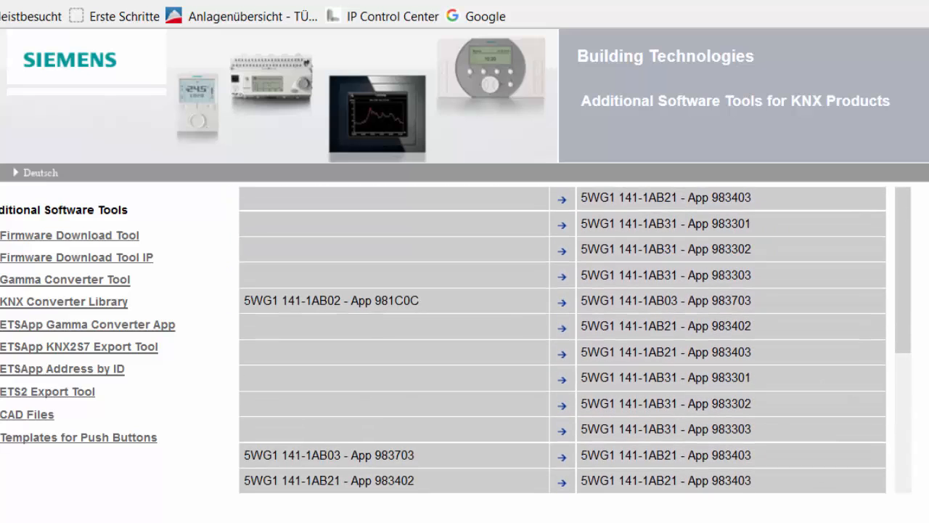
scroll(563, 341, "down", 3)
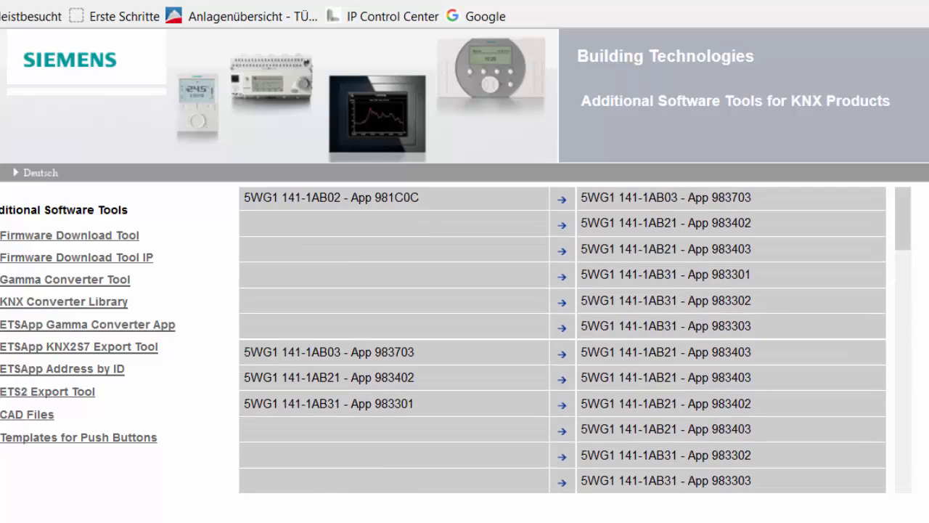
scroll(563, 342, "down", 3)
scroll(563, 342, "down", 3)
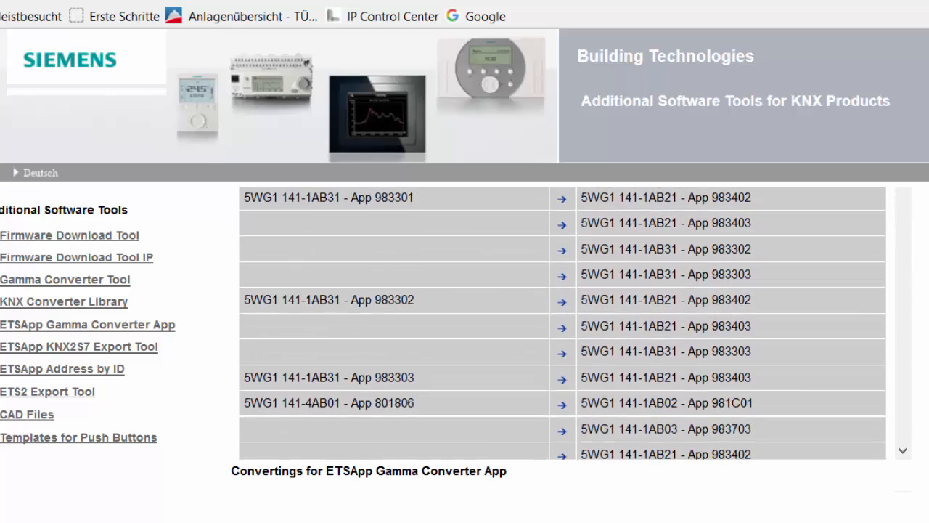
scroll(563, 341, "down", 3)
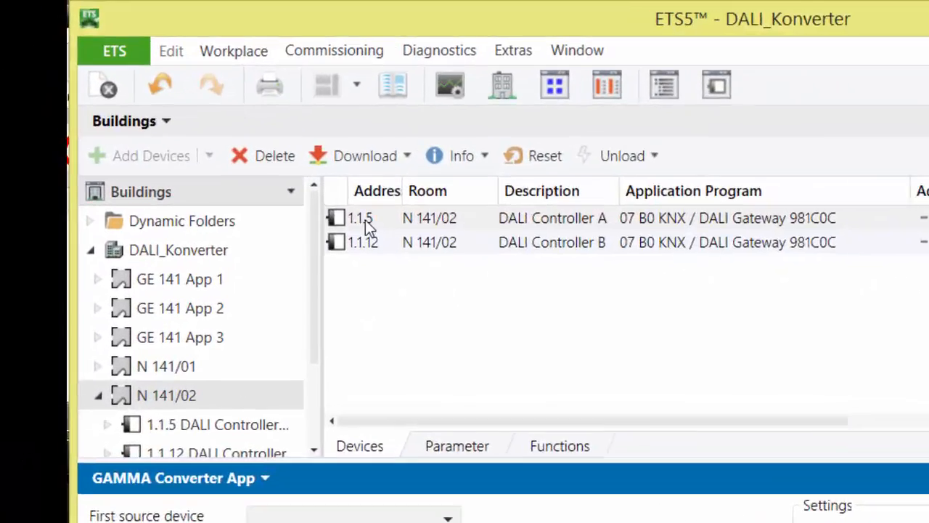
Set gateway 1.1.5 as first source device and Single 5WG1 141-1AB31 - App 983301 as conversion target in ETS5
left_click(226, 135)
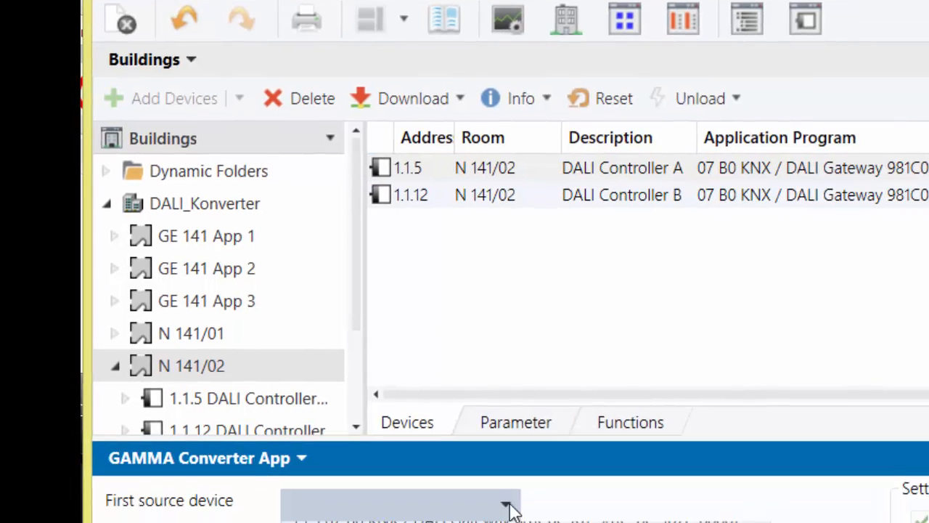
left_click(507, 522)
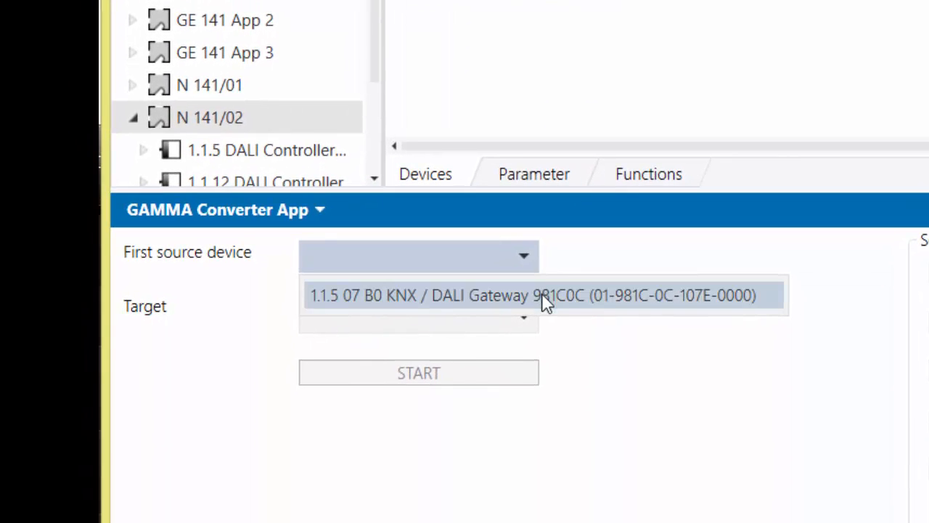
left_click(546, 303)
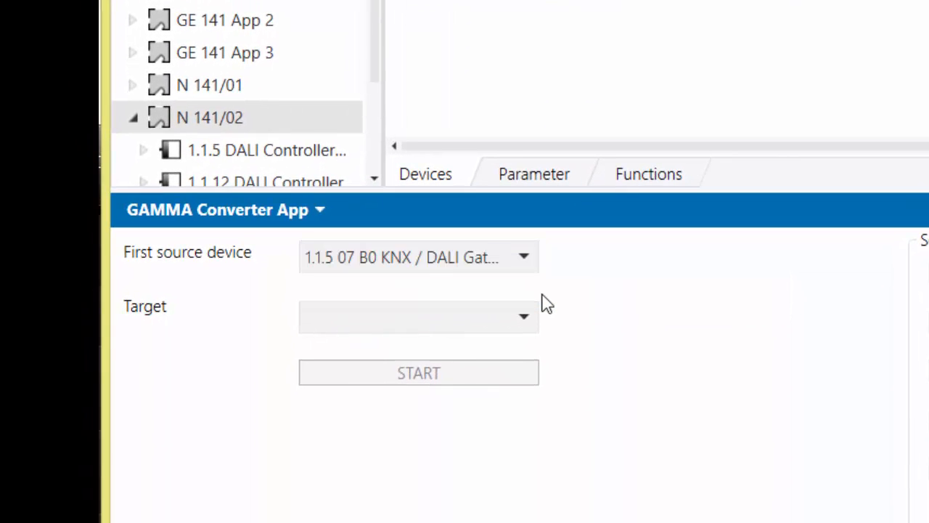
left_click(524, 318)
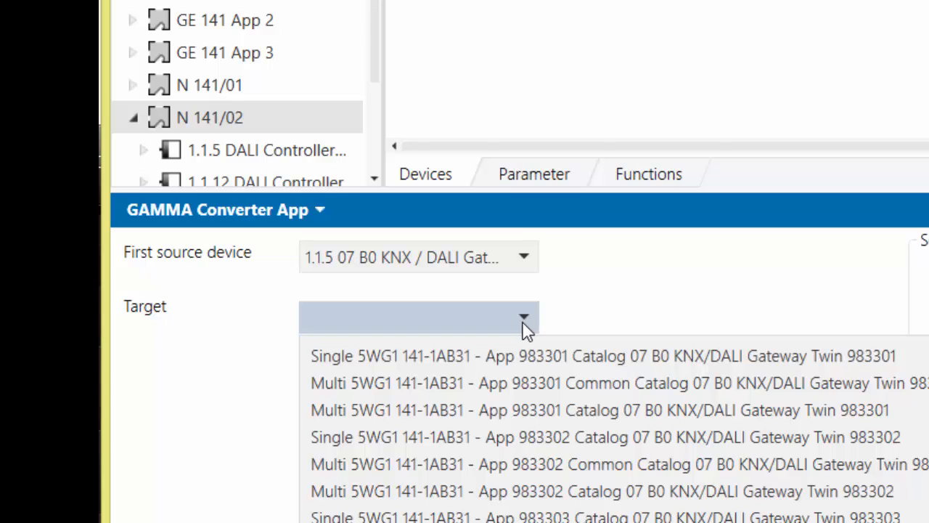
left_click(477, 356)
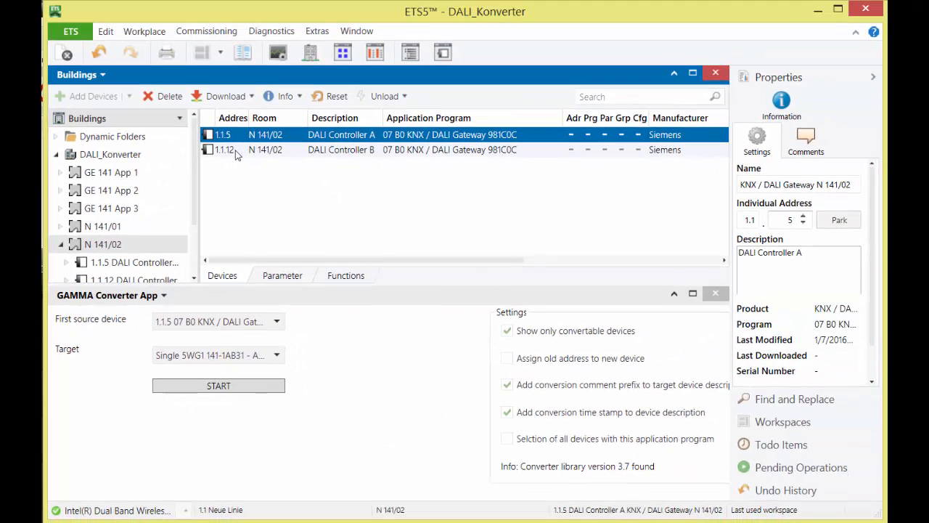
Set gateways 1.1.5 and 1.1.12 as first and second source devices with target Multi 5WG1 141-1AB31 - App 983301 Common
left_click(236, 150, "ctrl")
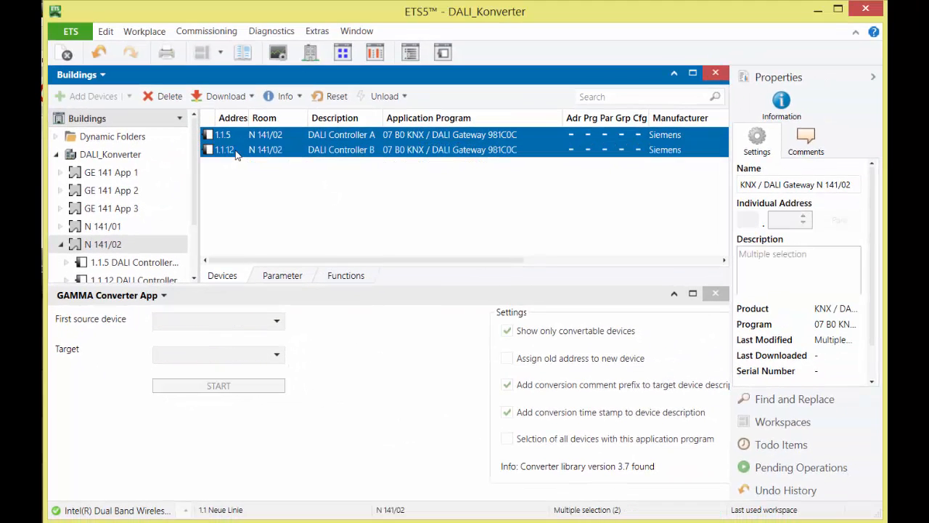
left_click(278, 320)
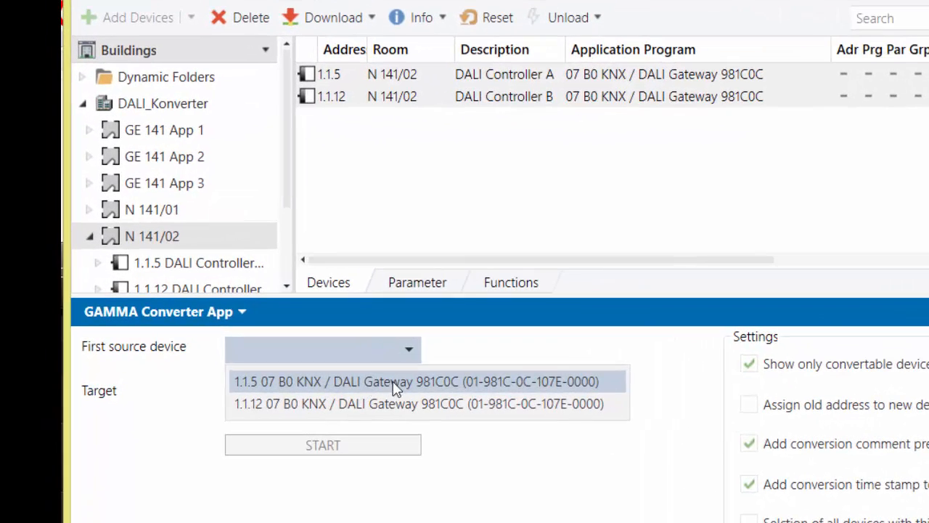
left_click(267, 346)
left_click(329, 399)
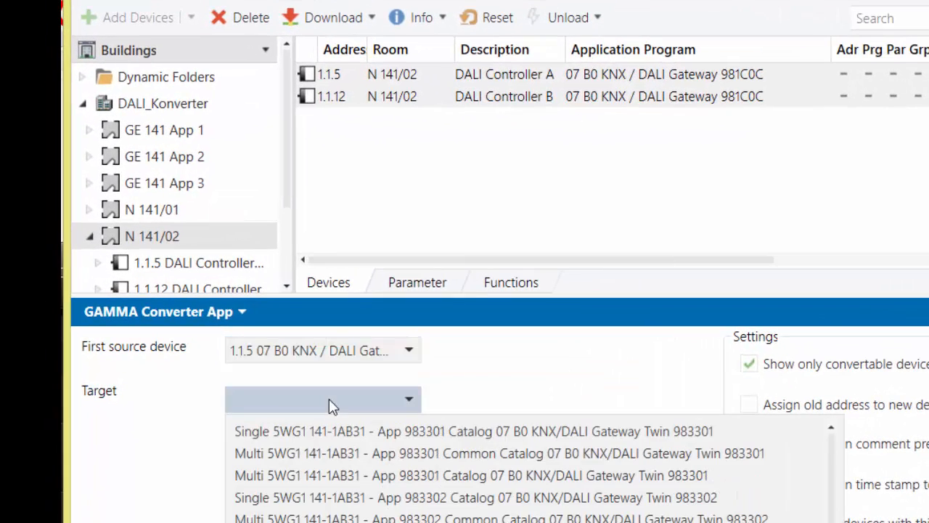
left_click(317, 456)
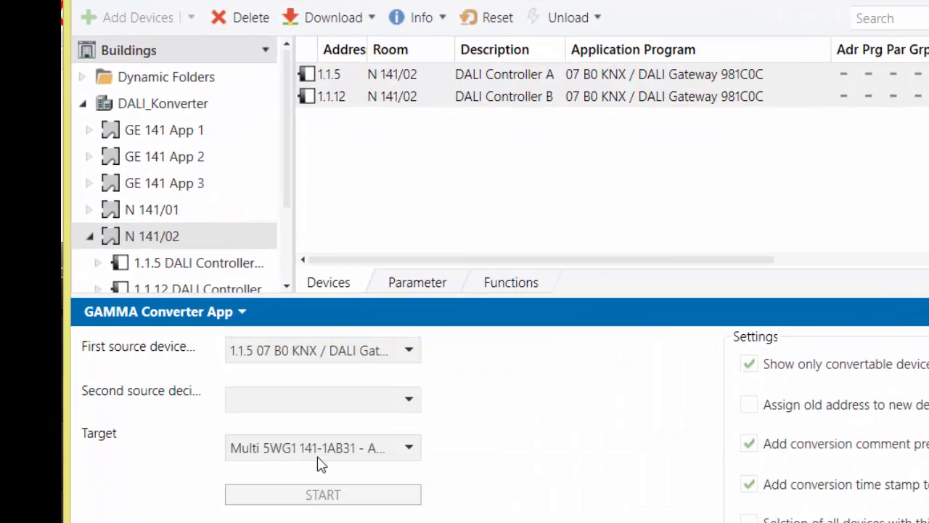
left_click(410, 403)
left_click(363, 453)
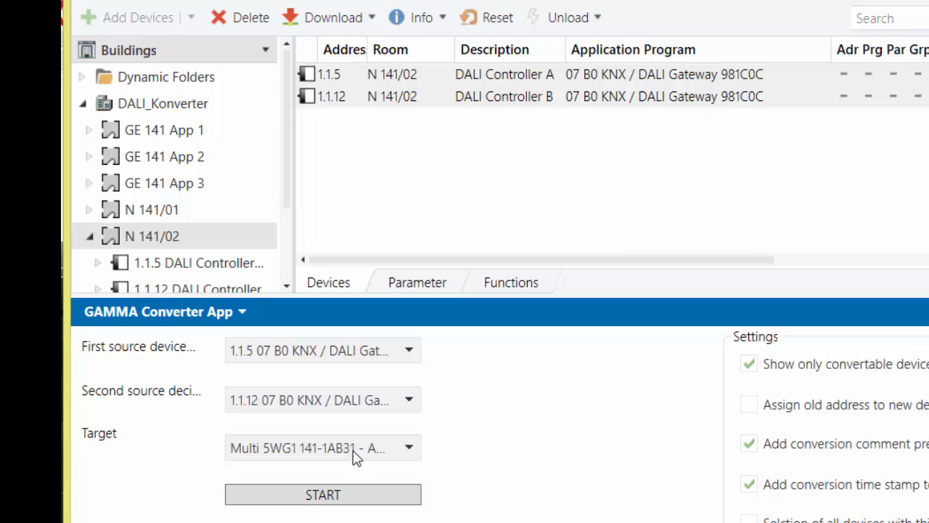
Run the combined conversion of the two source gateways and close its result report
left_click(369, 497)
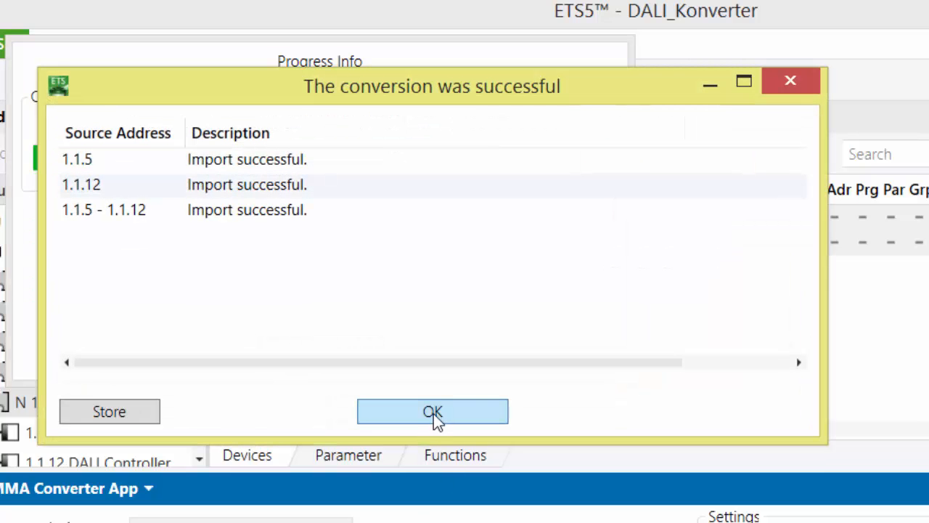
left_click(465, 411)
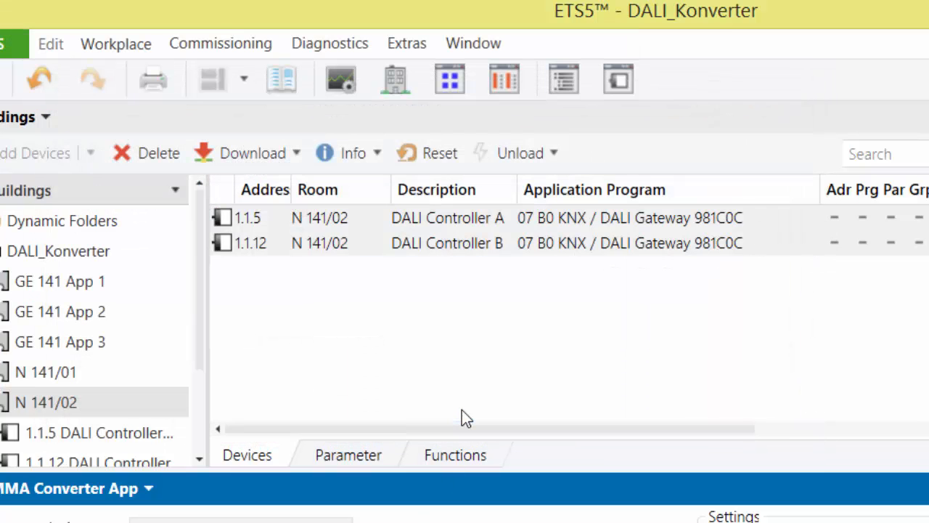
left_click(535, 496)
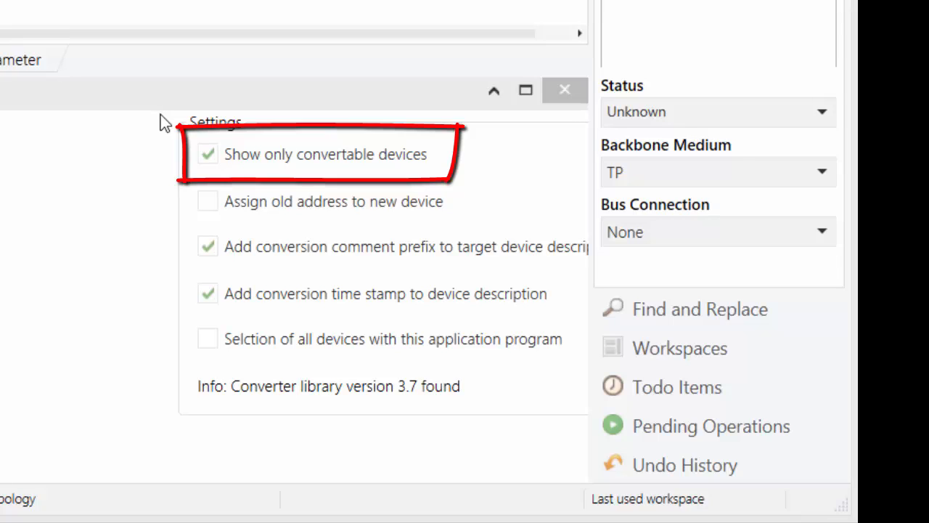
Try out the converter settings, switching old address assignment and selection of all devices with this application program on and off again
left_click(209, 157)
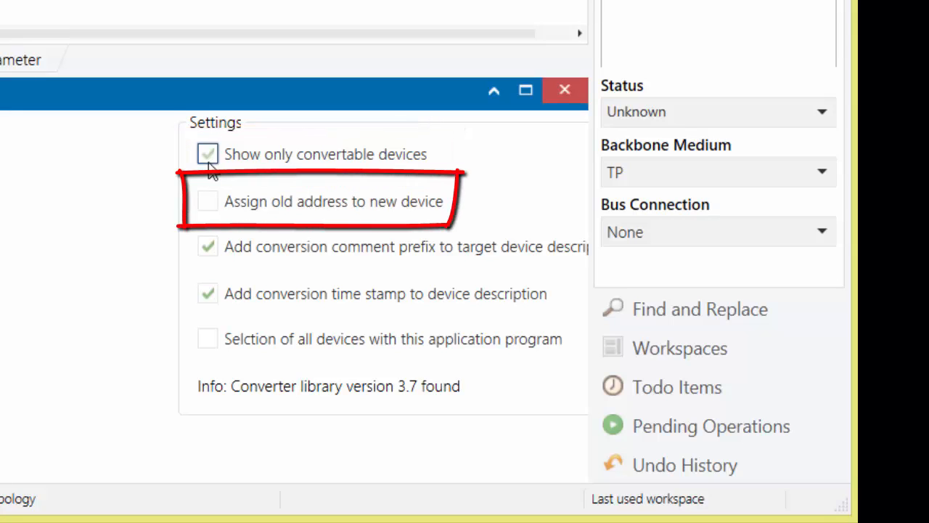
left_click(207, 204)
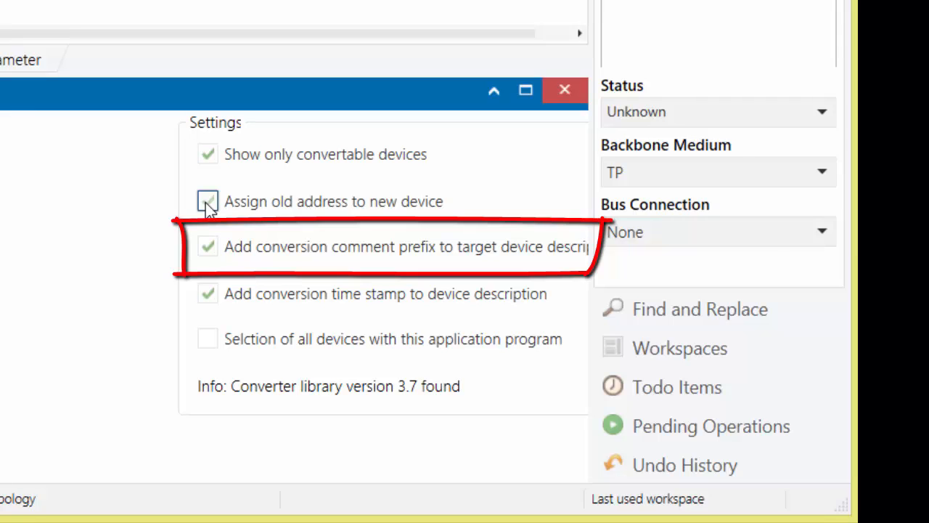
left_click(208, 203)
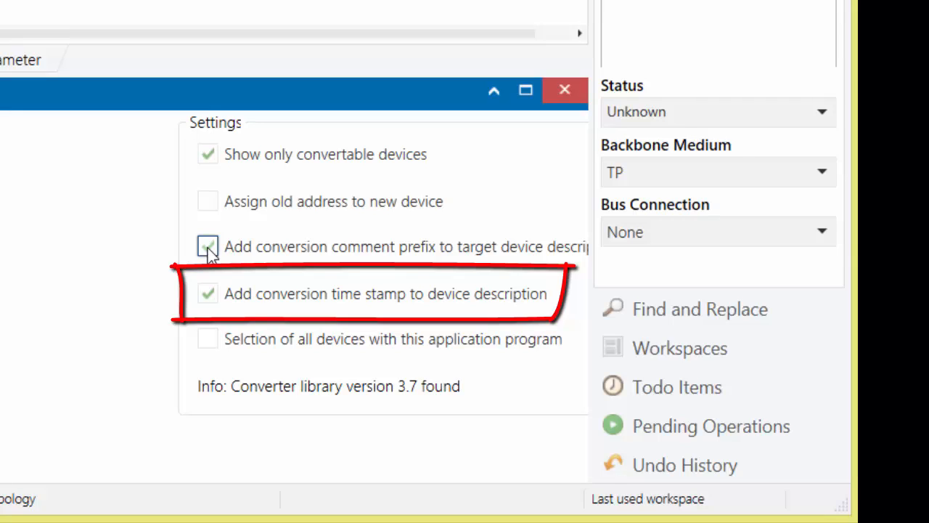
left_click(209, 295)
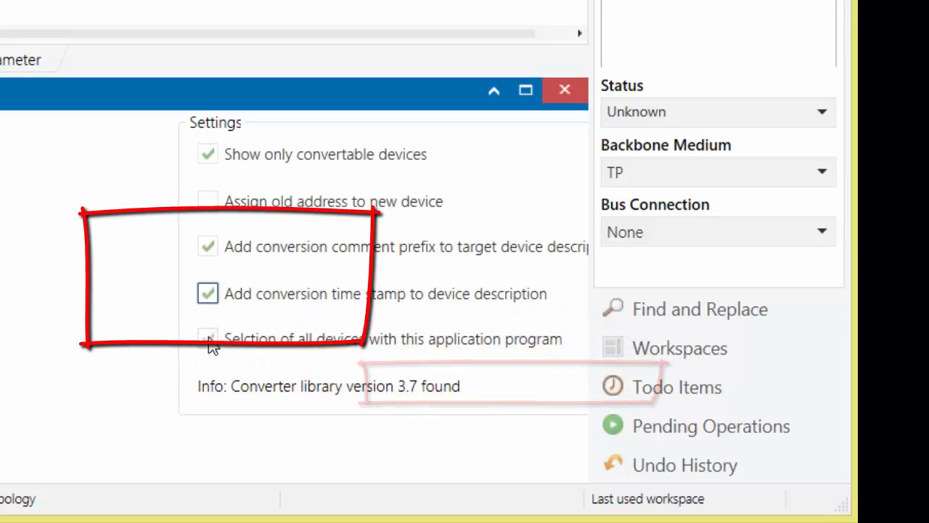
left_click(285, 360)
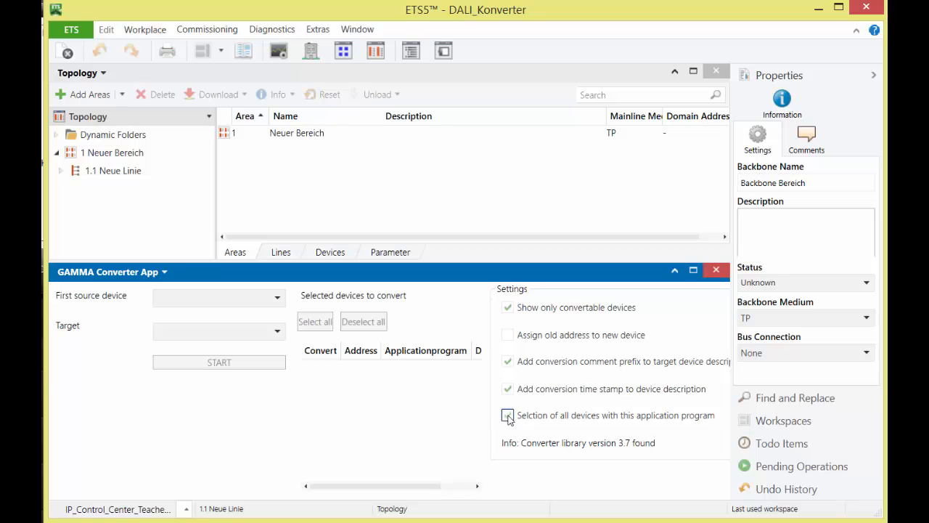
left_click(509, 419)
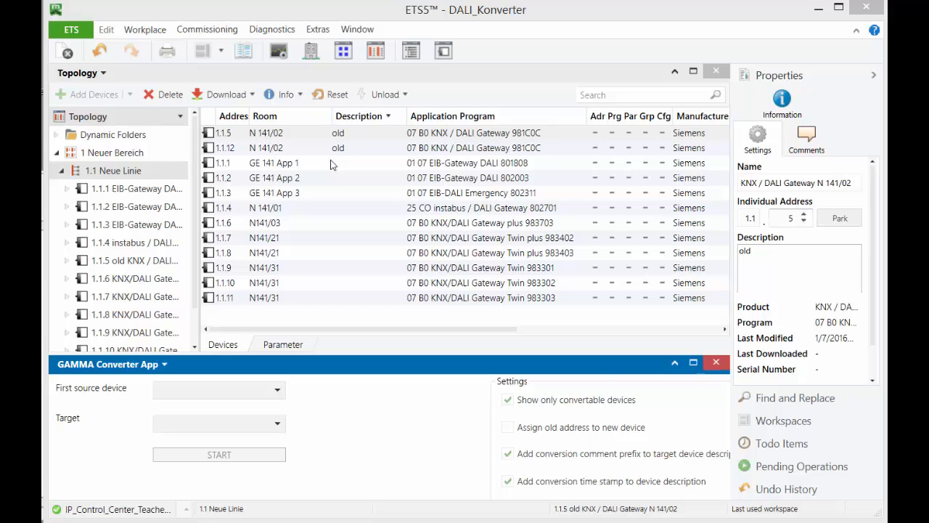
Set gateway 1.1.5 of line 1.1 as first source device and Single 5WG1 141-1AB31 - App 983302 as target
left_click(304, 138)
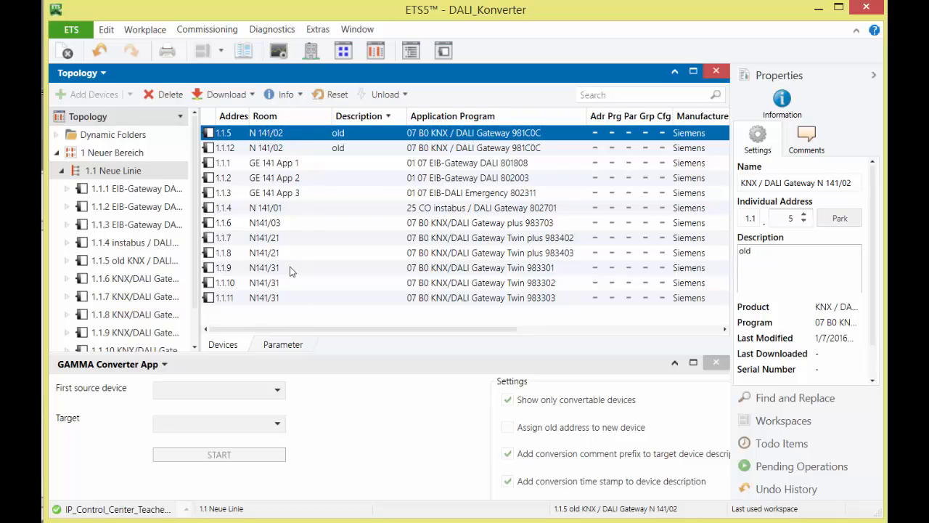
left_click(251, 395)
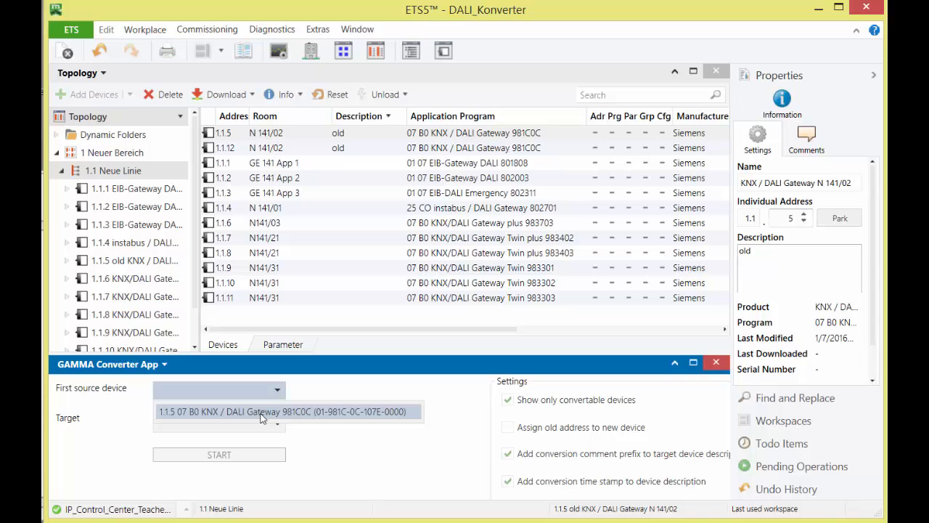
left_click(283, 418)
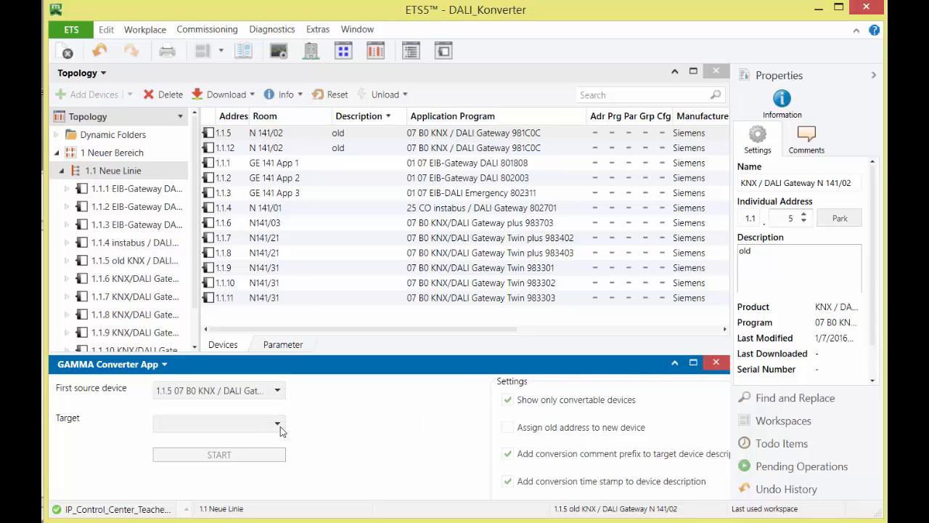
left_click(279, 427)
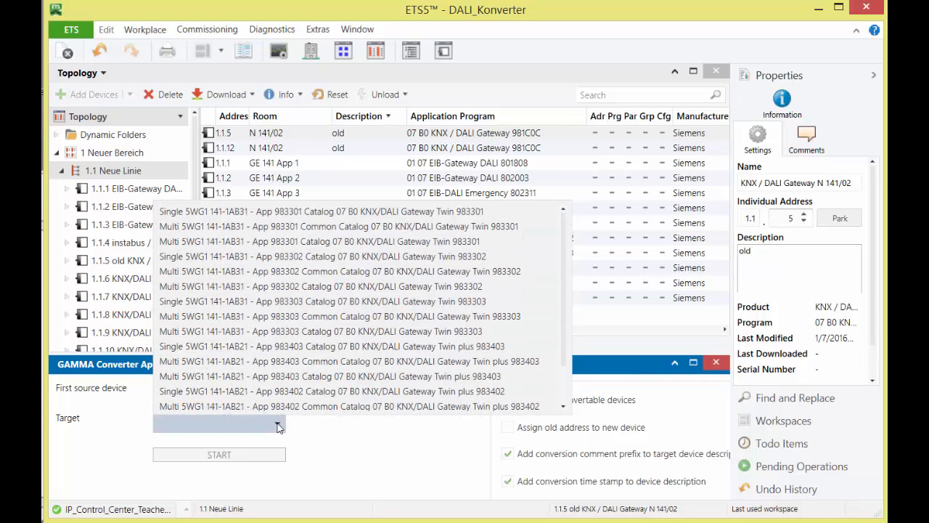
scroll(268, 419, "down", 1)
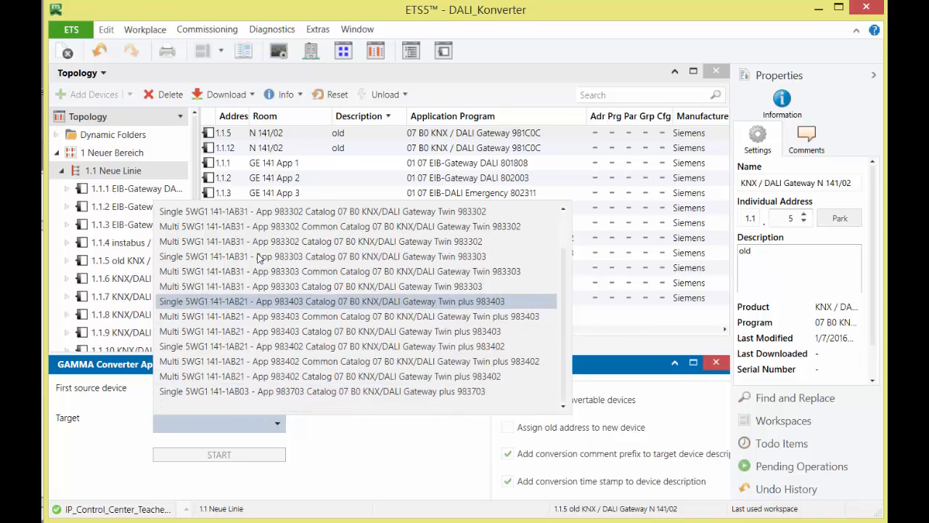
left_click(240, 213)
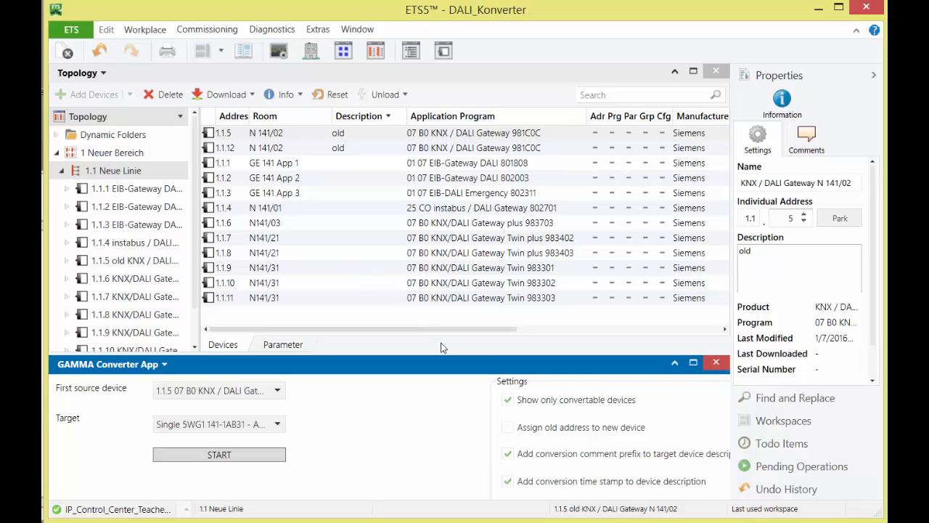
Run the single conversion of gateway 1.1.5 with old address assignment left off and close the result report
left_click(507, 429)
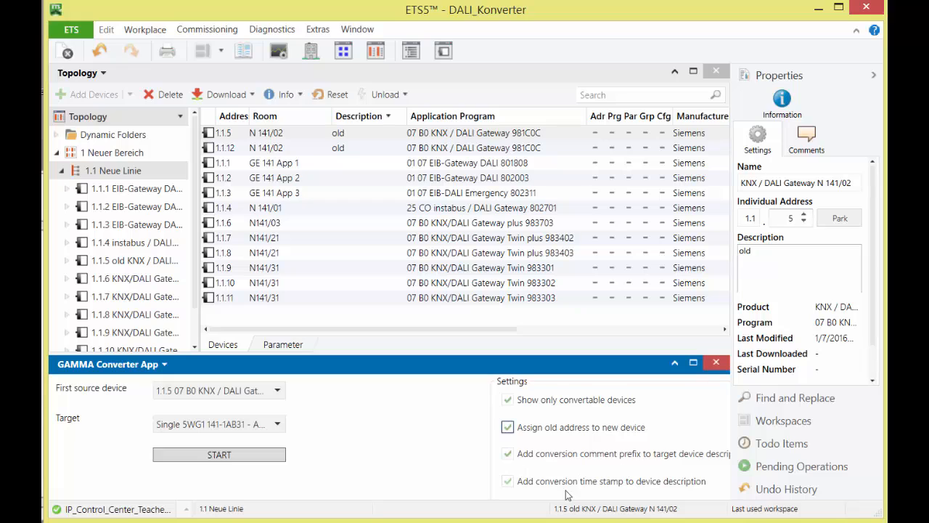
left_click(508, 428)
left_click(231, 459)
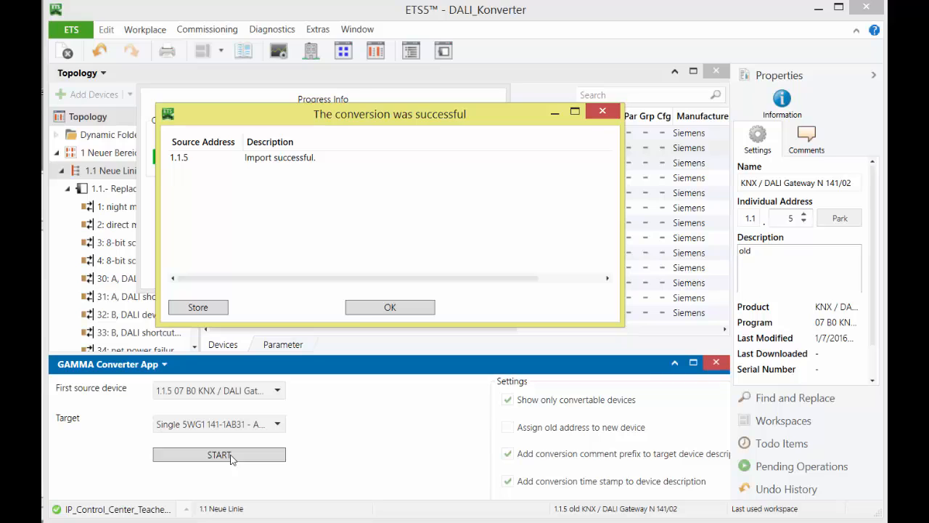
left_click(391, 308)
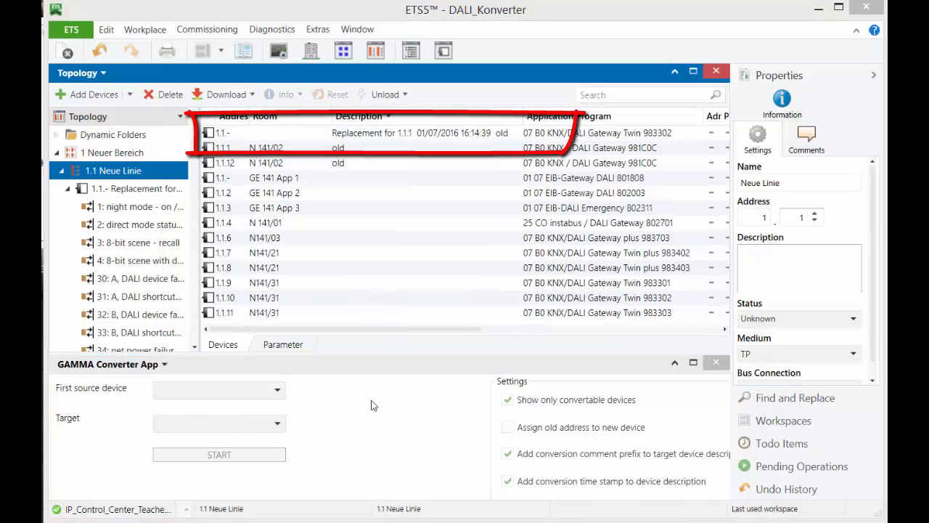
Select the new replacement device in the topology and highlight its description text for inspection
left_click(277, 135)
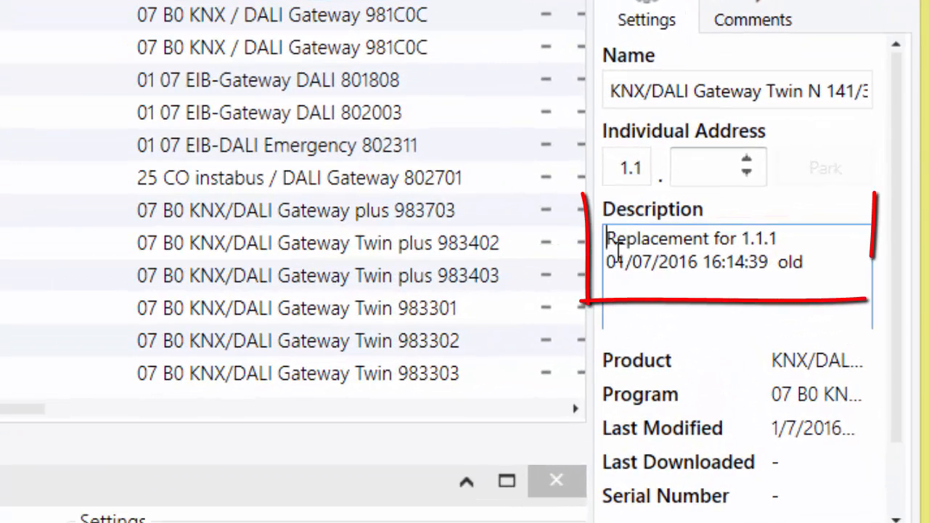
left_click_drag(616, 243, 835, 276)
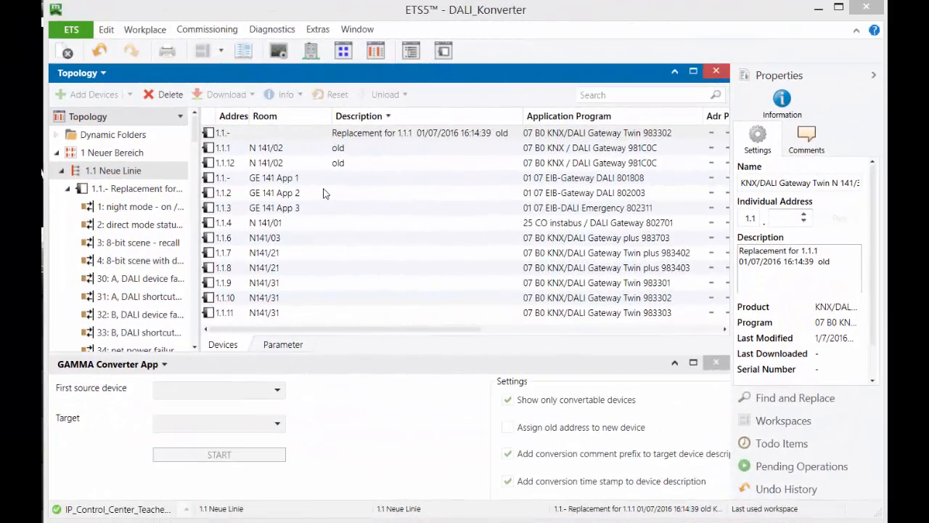
Select gateways 1.1.1 and 1.1.12 together in the topology and set 1.1.1 as the first source device for conversion
left_click(318, 150)
left_click(313, 165, "ctrl")
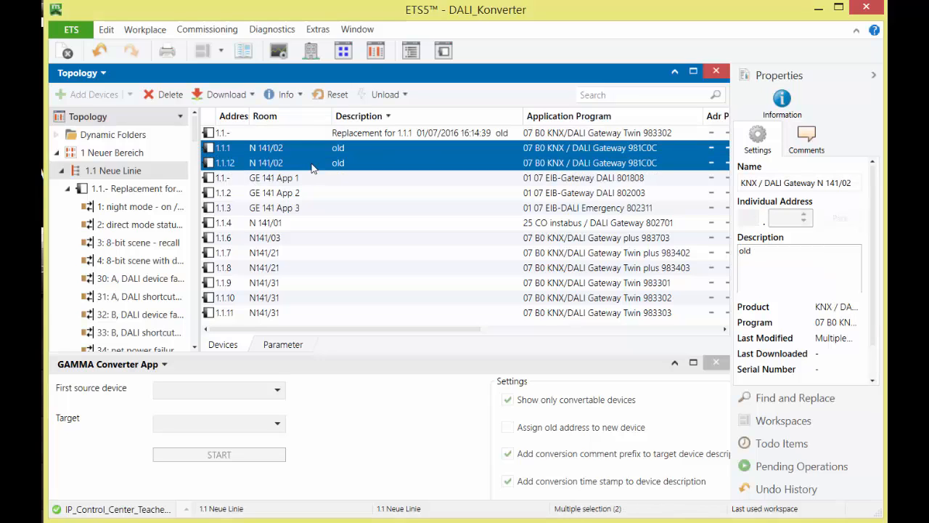
left_click(277, 389)
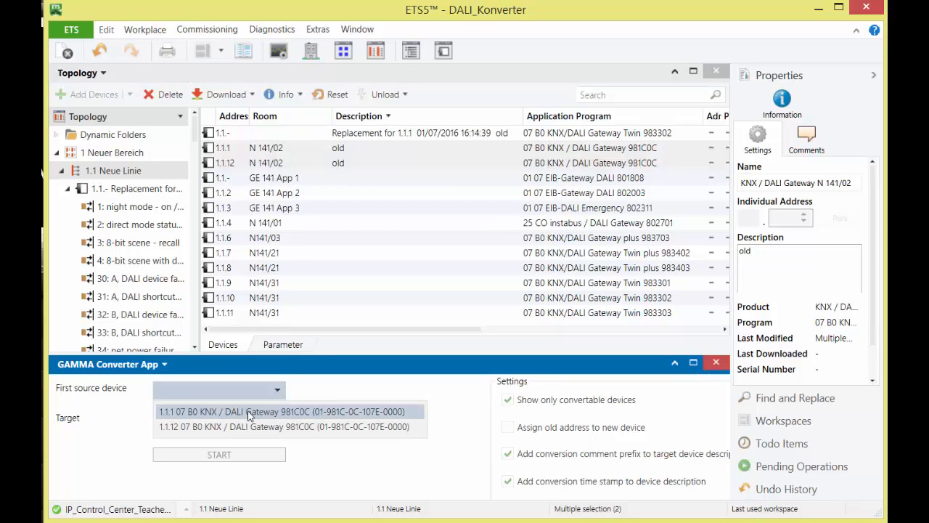
left_click(248, 414)
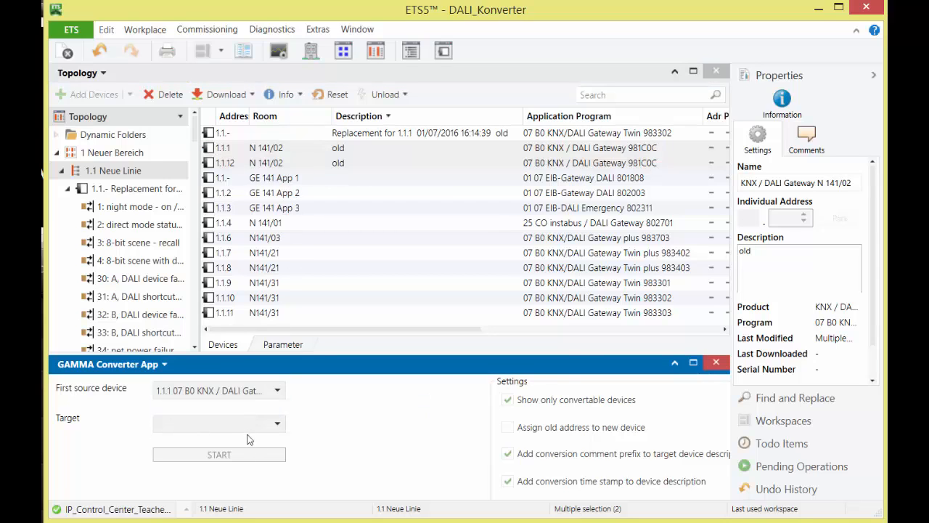
Set Multi 5WG1 141-1AB21 - App 983403 Common Catalog as conversion target and gateway 1.1.12 as second source device
left_click(252, 431)
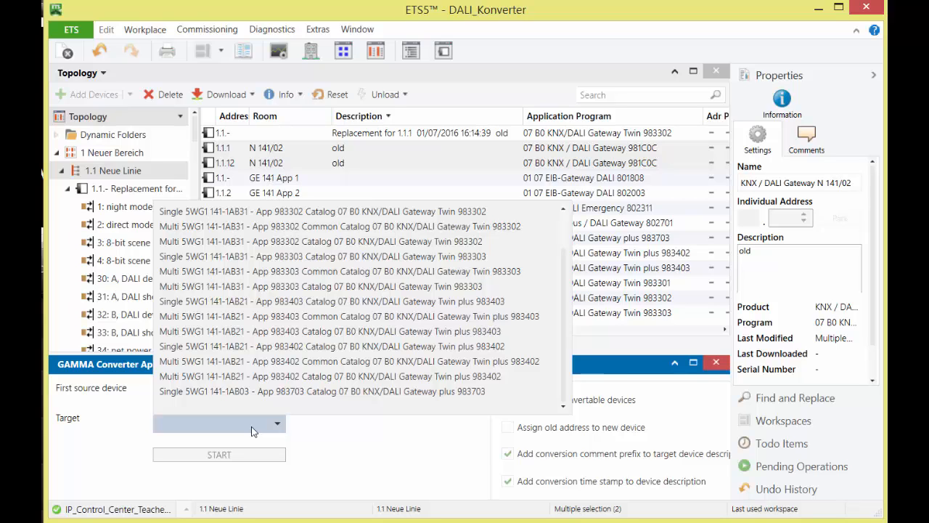
left_click(227, 317)
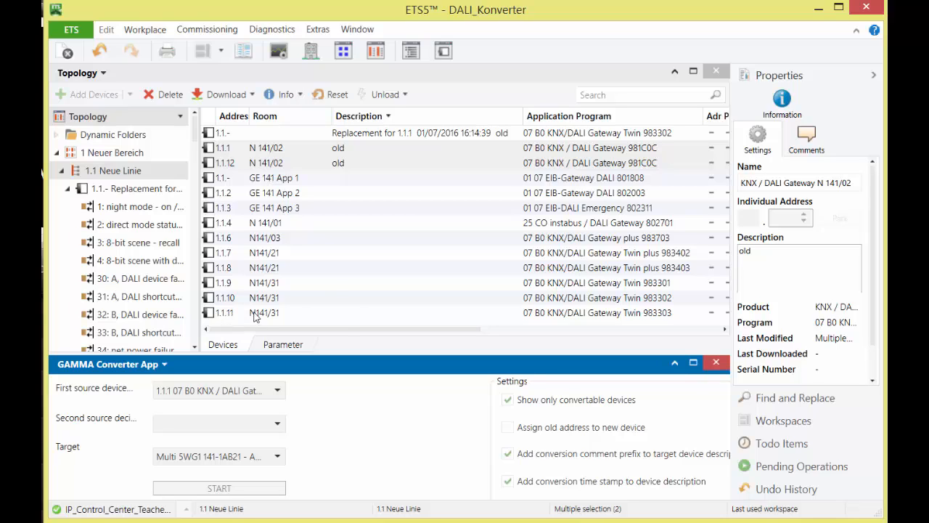
left_click(269, 426)
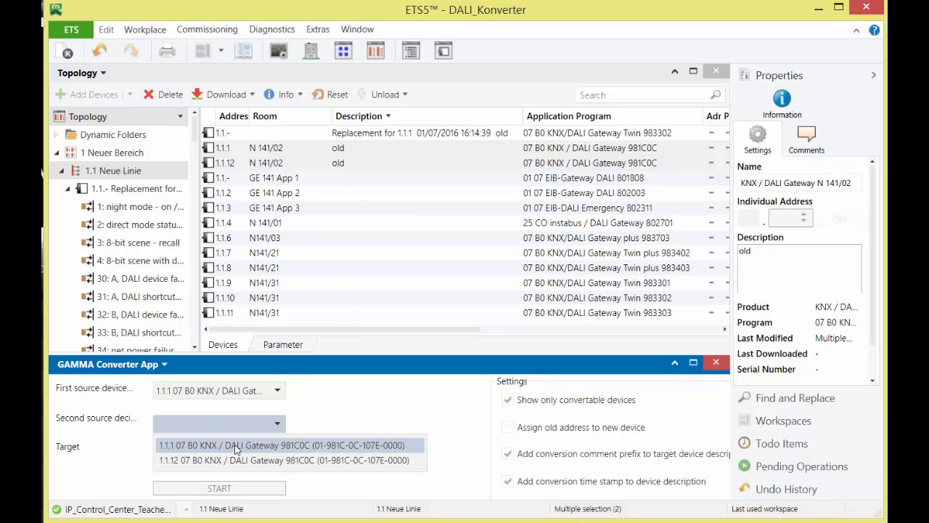
left_click(209, 459)
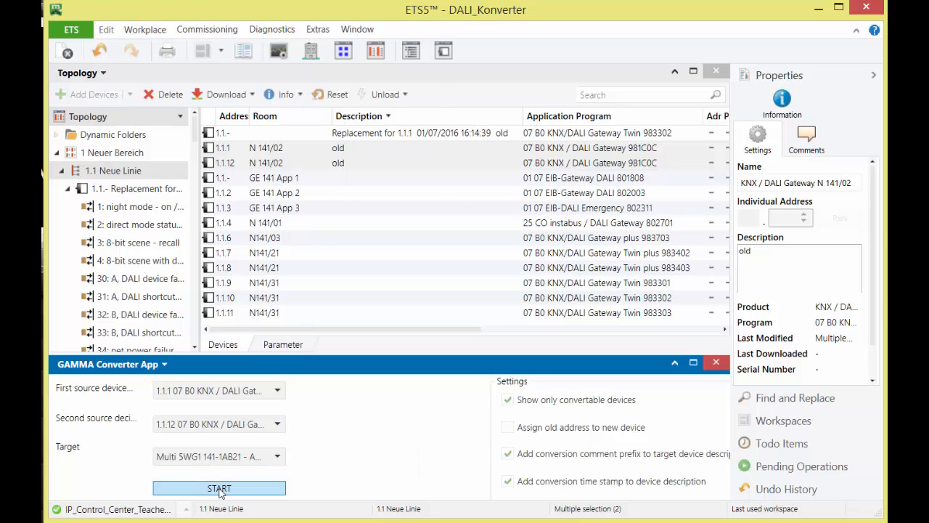
Run the combined conversion of gateways 1.1.1 and 1.1.12, then select the new replacement device to check its description
left_click(219, 490)
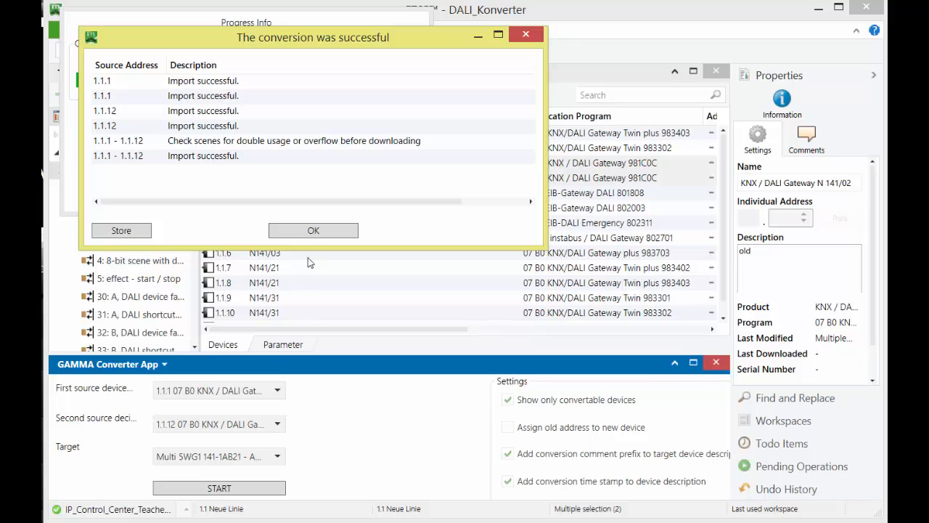
left_click(311, 231)
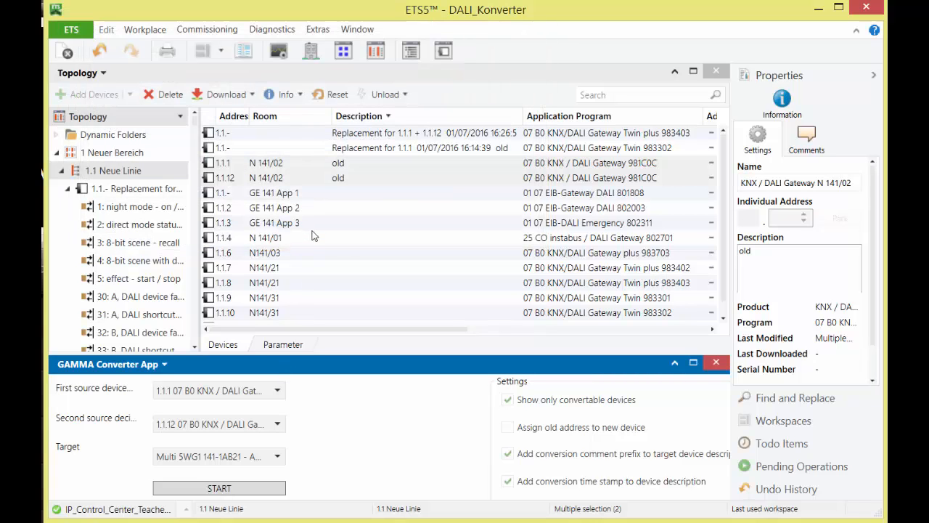
left_click(294, 149)
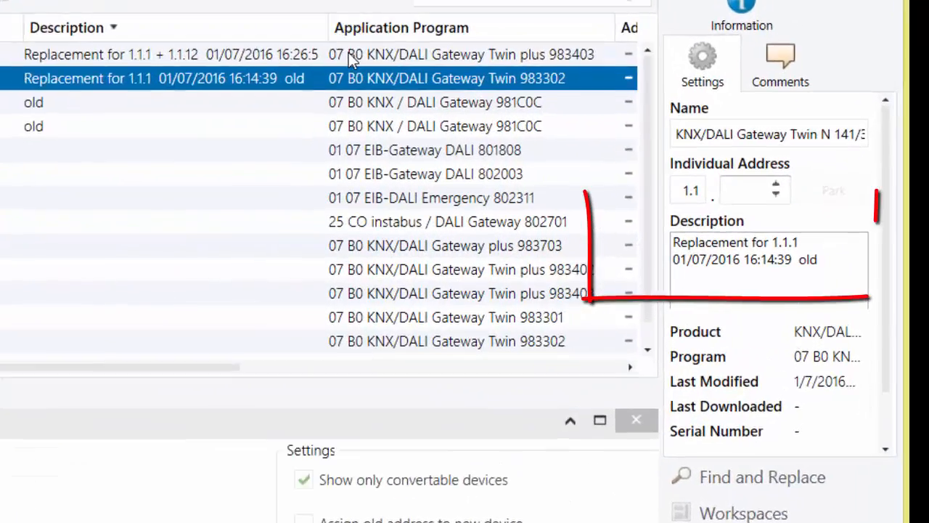
left_click(351, 59)
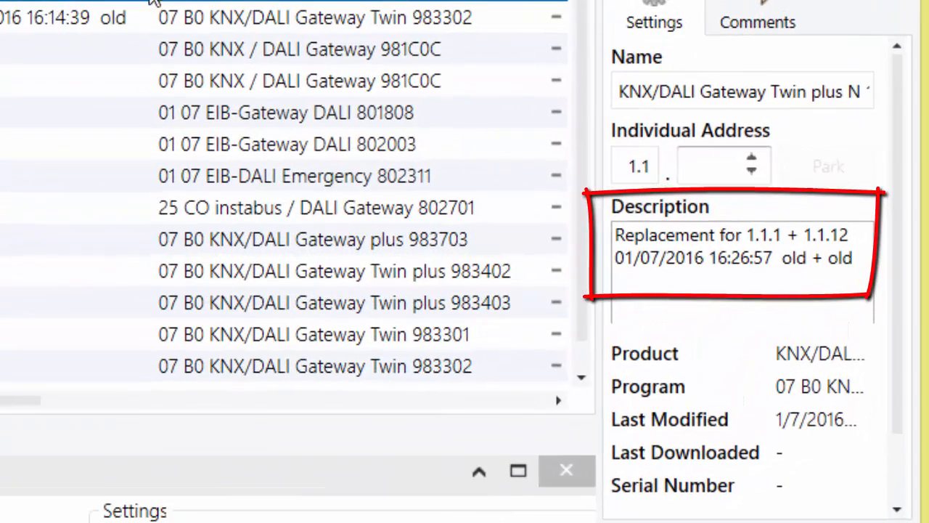